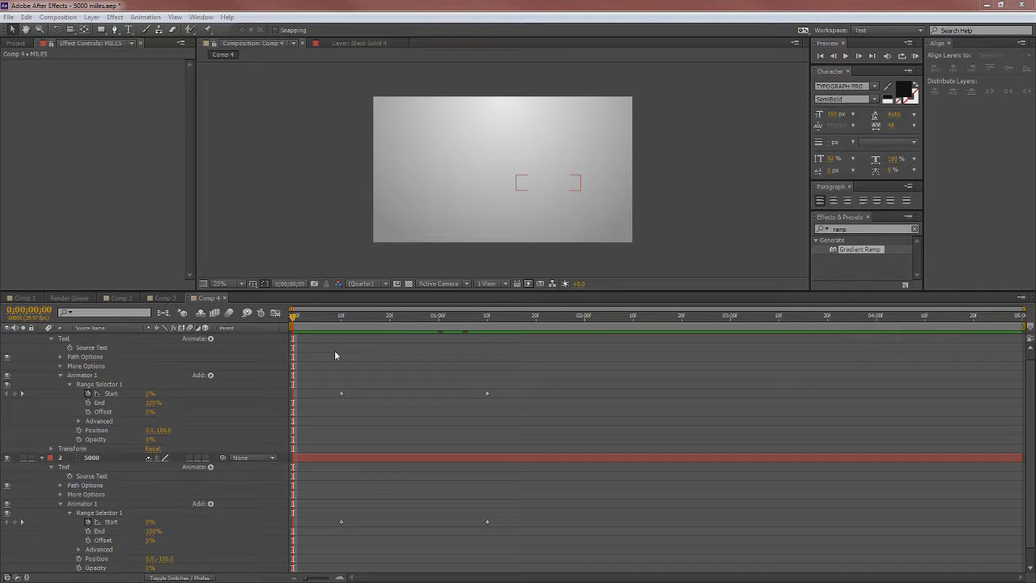
# Preview the 5000 MILES animation and stop at about 0;00;01;27, once the text is fully visible.
pyautogui.click(334, 354)
pyautogui.click(847, 55)
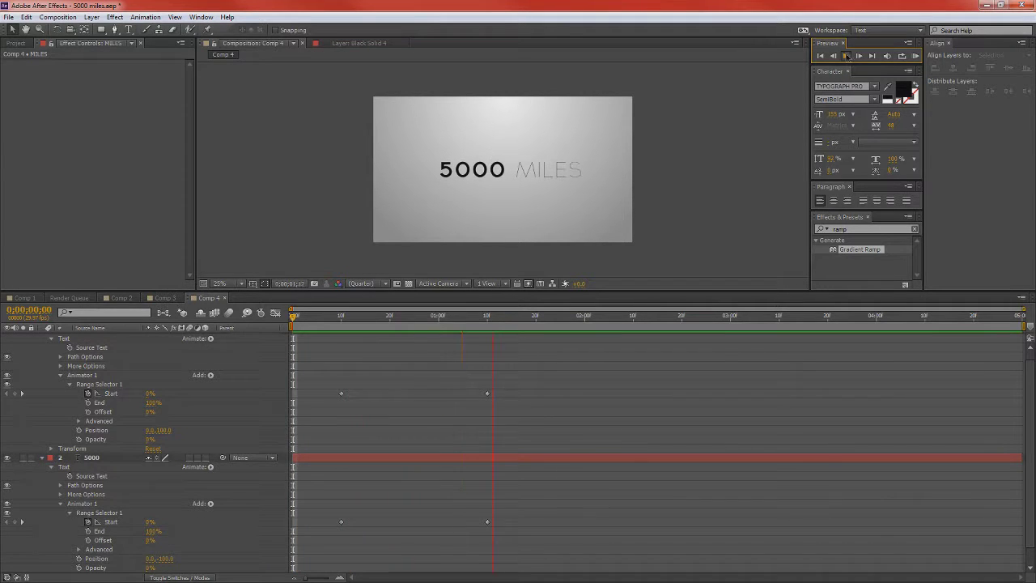
pyautogui.click(847, 56)
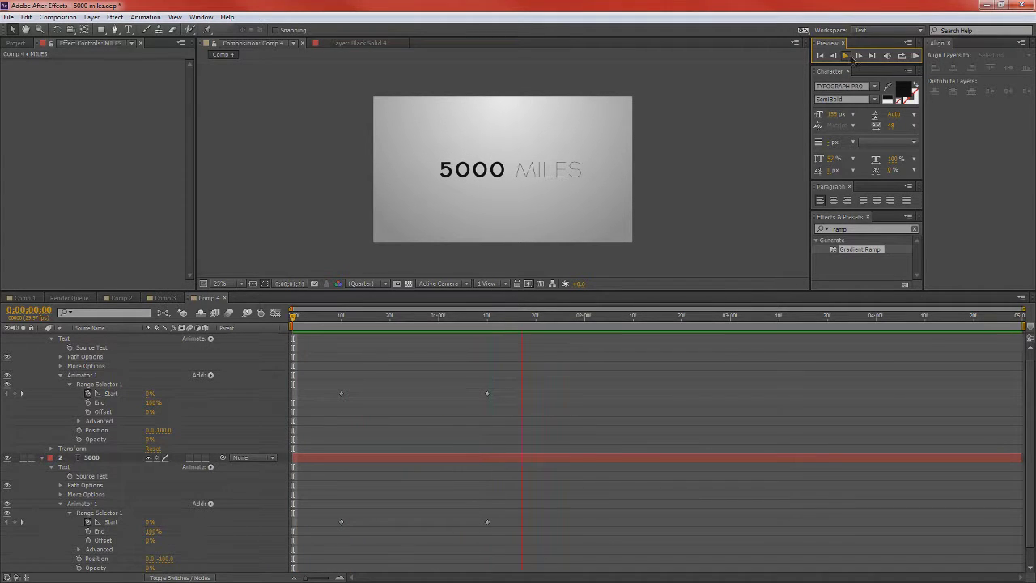
pyautogui.click(59, 17)
# Create Comp 5 from the HDTV 1080 29.97 preset and add a full-frame White Solid 5 layer.
pyautogui.click(97, 42)
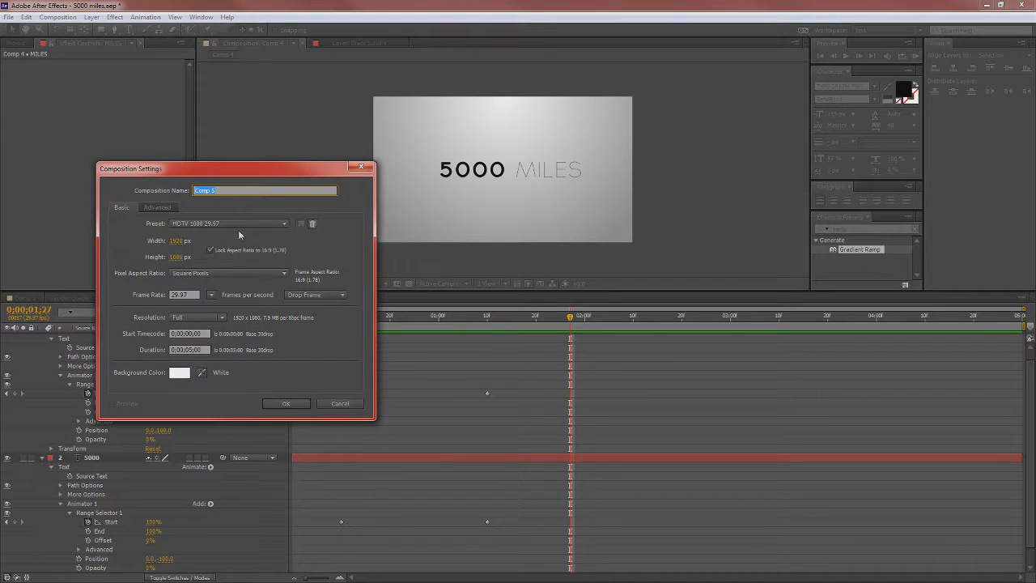
pyautogui.click(283, 402)
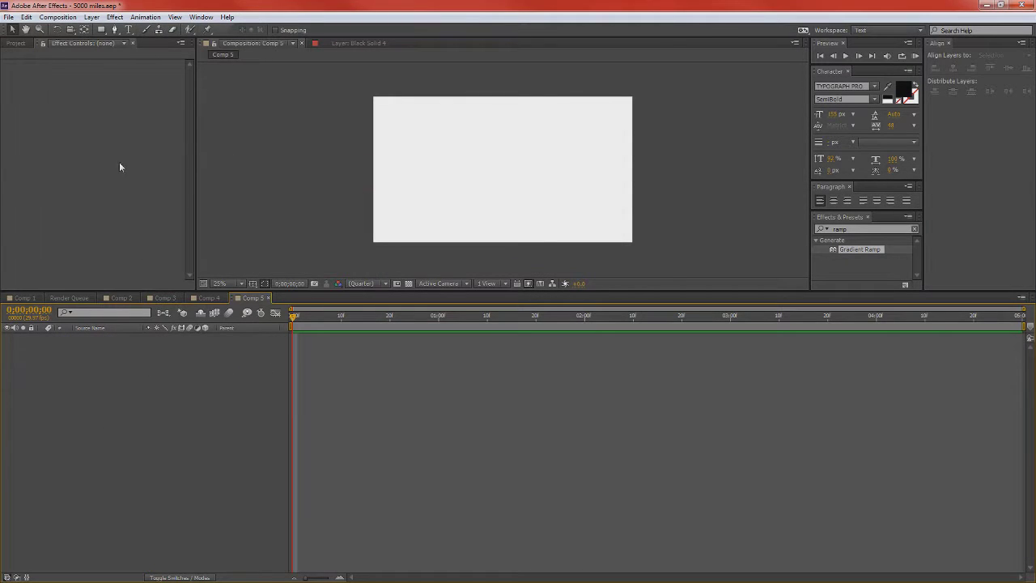
pyautogui.click(91, 17)
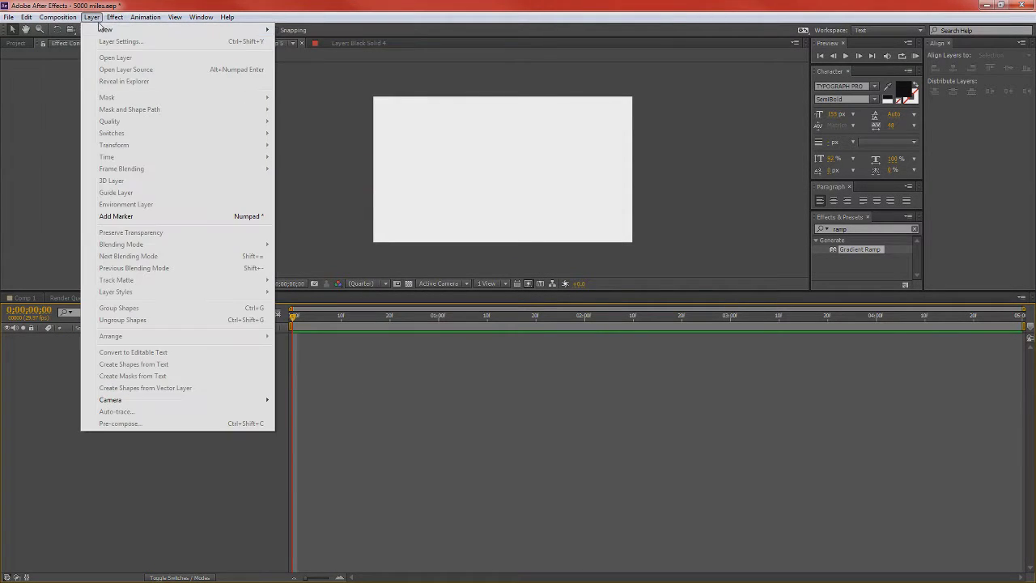
pyautogui.moveTo(100, 29)
pyautogui.click(308, 41)
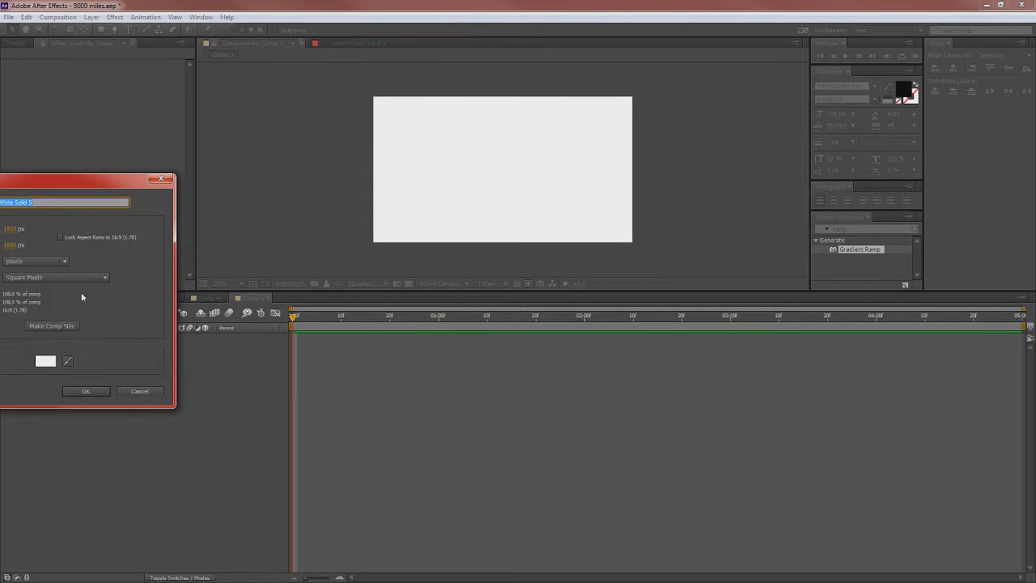
pyautogui.moveTo(82, 174); pyautogui.dragTo(362, 162)
pyautogui.click(346, 374)
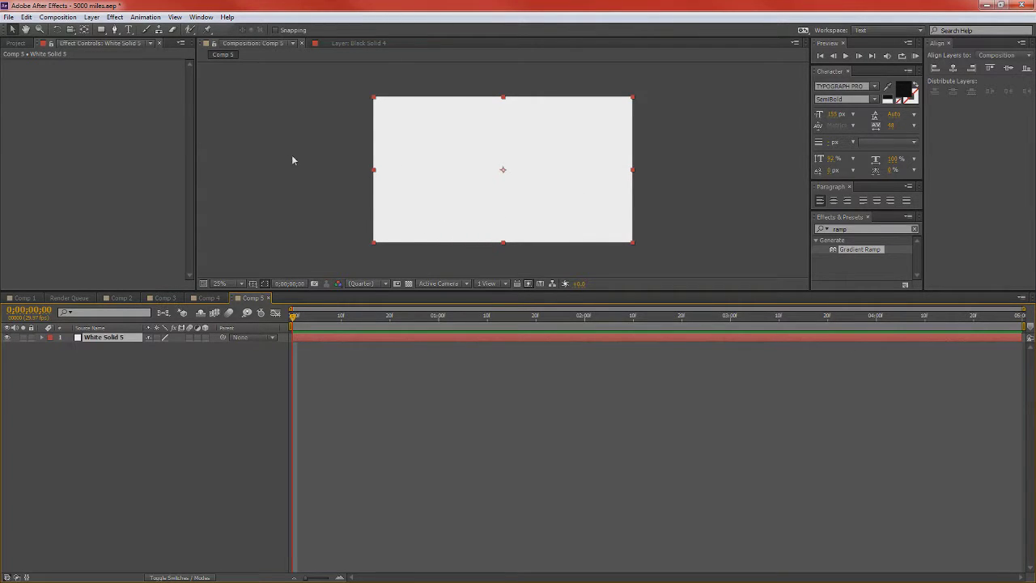
pyautogui.click(114, 17)
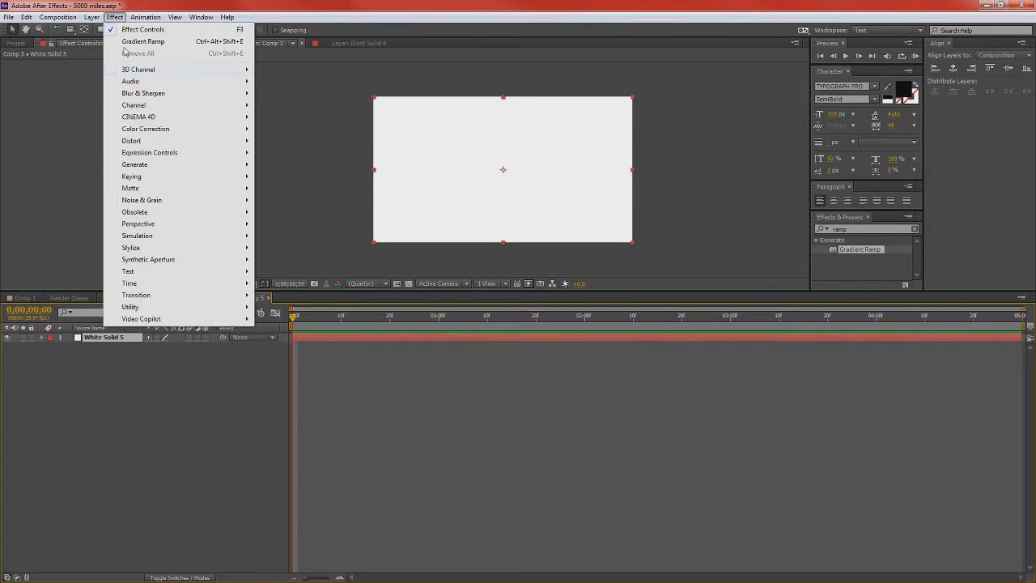
# Apply Gradient Ramp to White Solid 5 and set its Ramp Shape to Radial Ramp.
pyautogui.moveTo(168, 167)
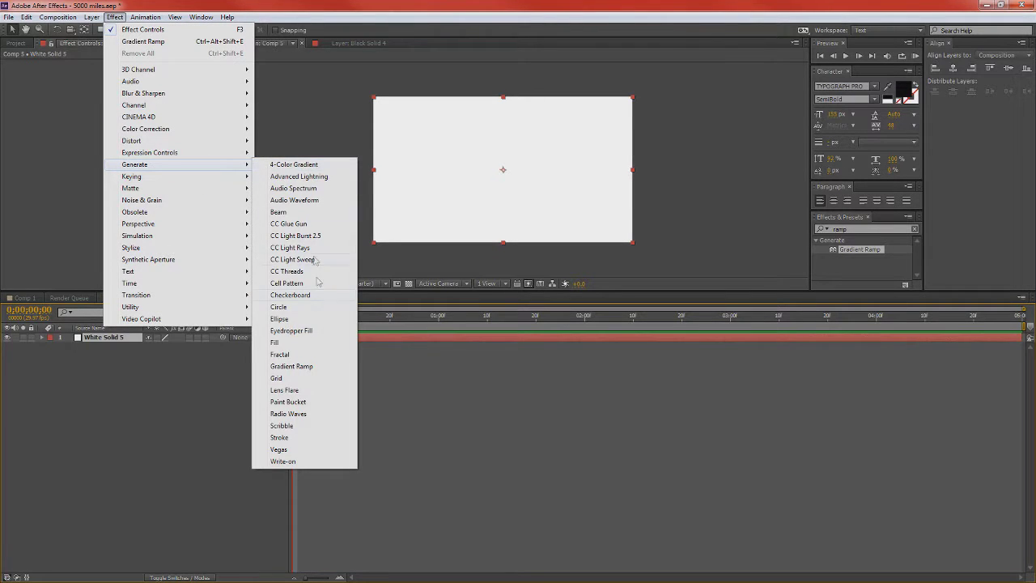
pyautogui.click(312, 366)
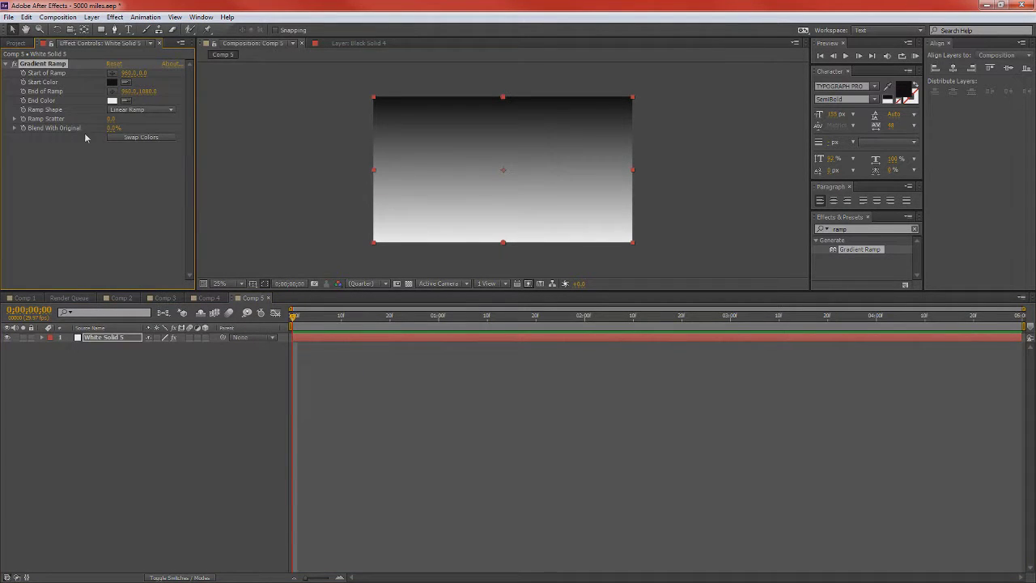
pyautogui.click(170, 110)
pyautogui.click(162, 133)
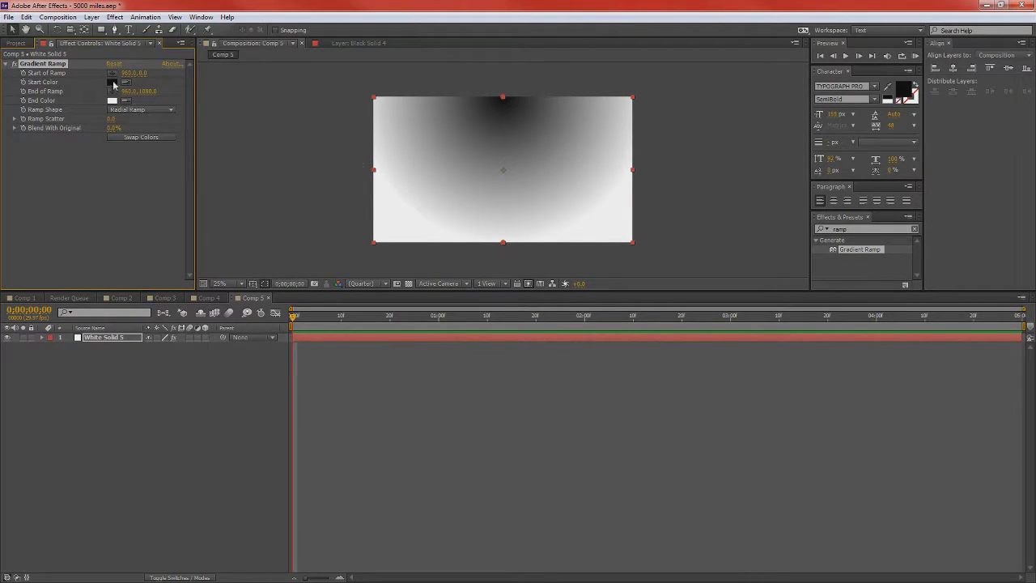
# Set the ramp's Start Color to white and its End Color to grey #999999.
pyautogui.click(113, 82)
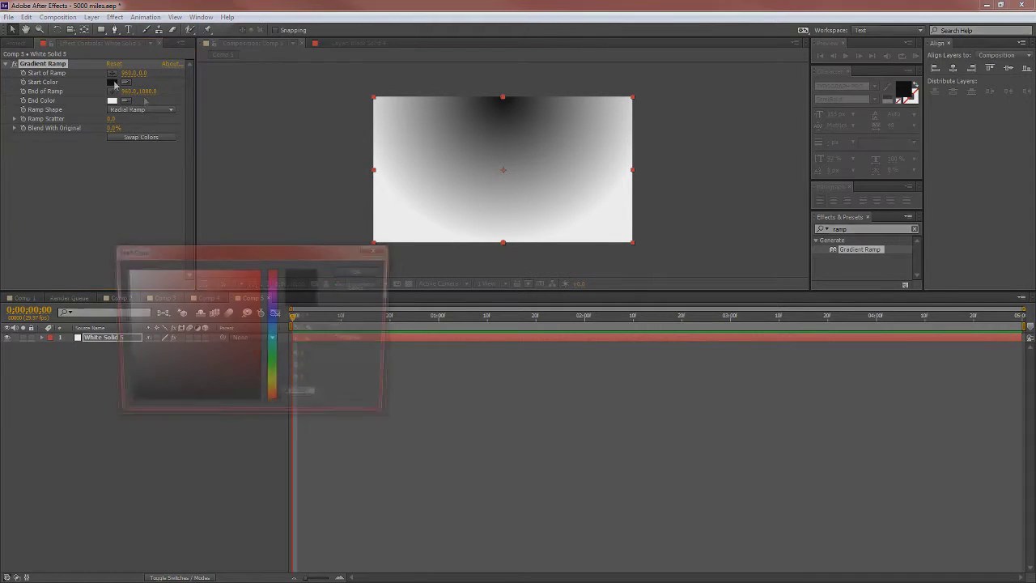
pyautogui.moveTo(168, 313); pyautogui.dragTo(98, 219)
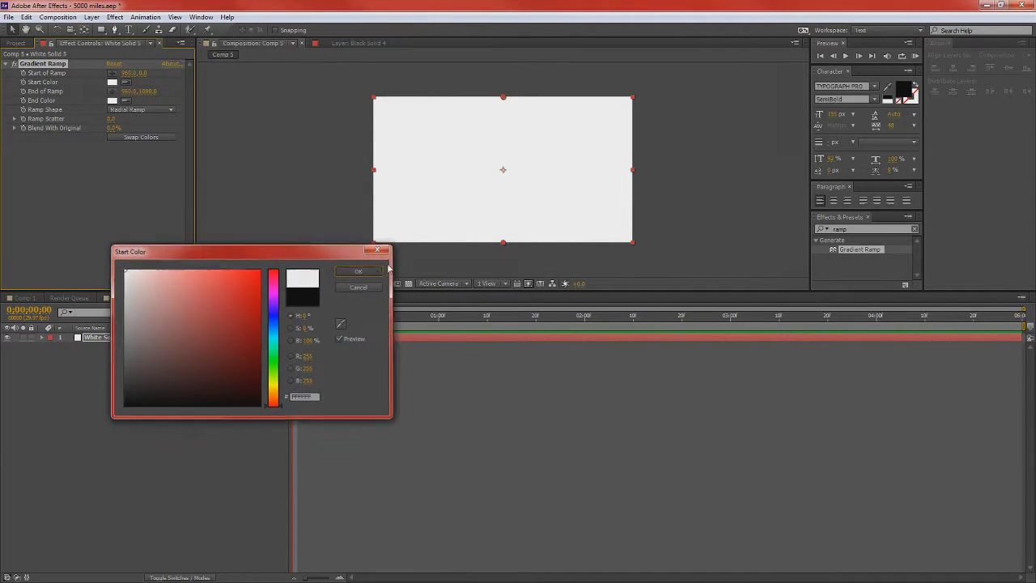
pyautogui.click(378, 274)
pyautogui.click(112, 101)
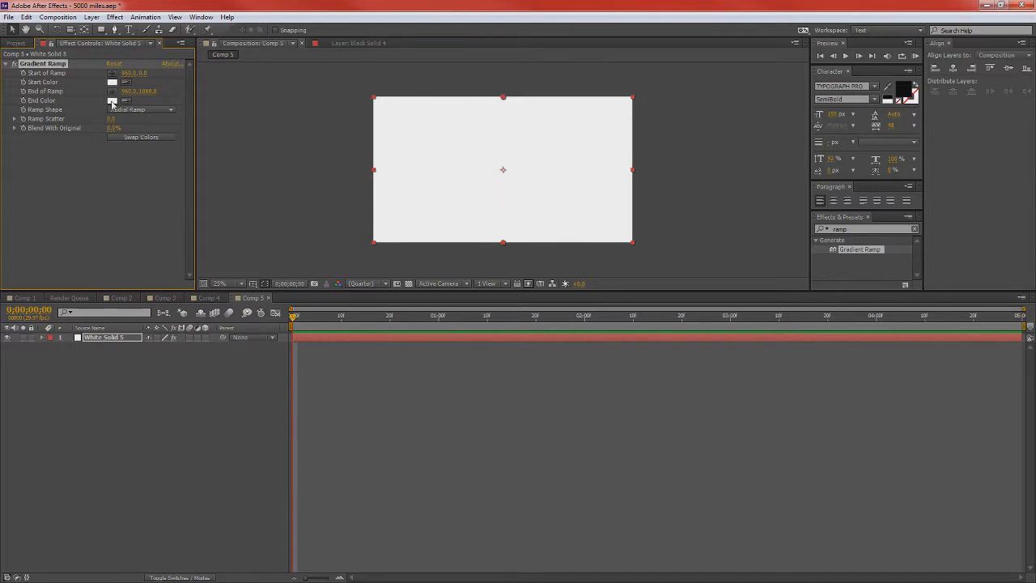
pyautogui.moveTo(124, 270); pyautogui.dragTo(75, 324)
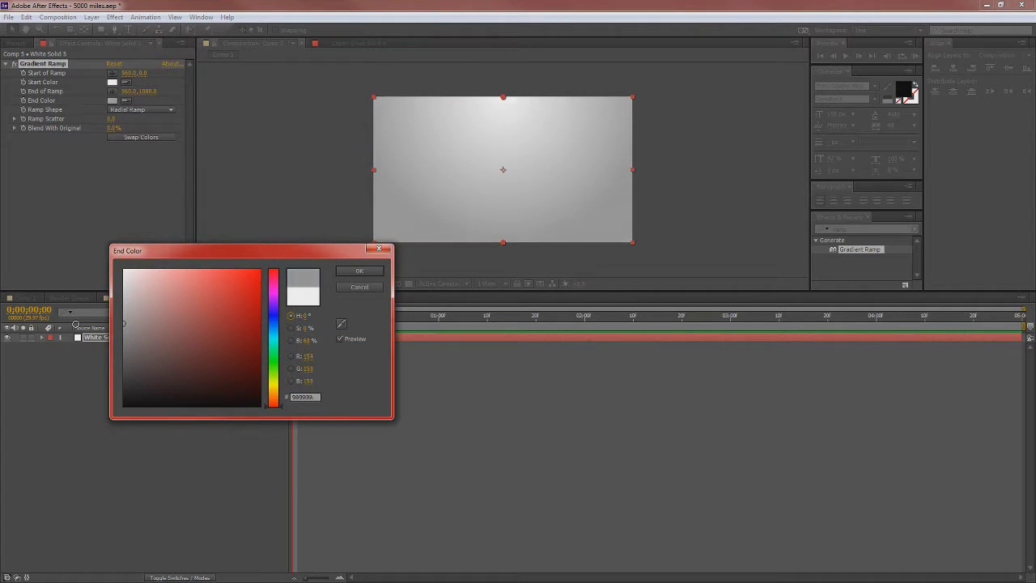
pyautogui.click(359, 271)
# Place the radial ramp's start at top centre and its end lower in the frame for a soft falloff.
pyautogui.moveTo(442, 98); pyautogui.dragTo(503, 97)
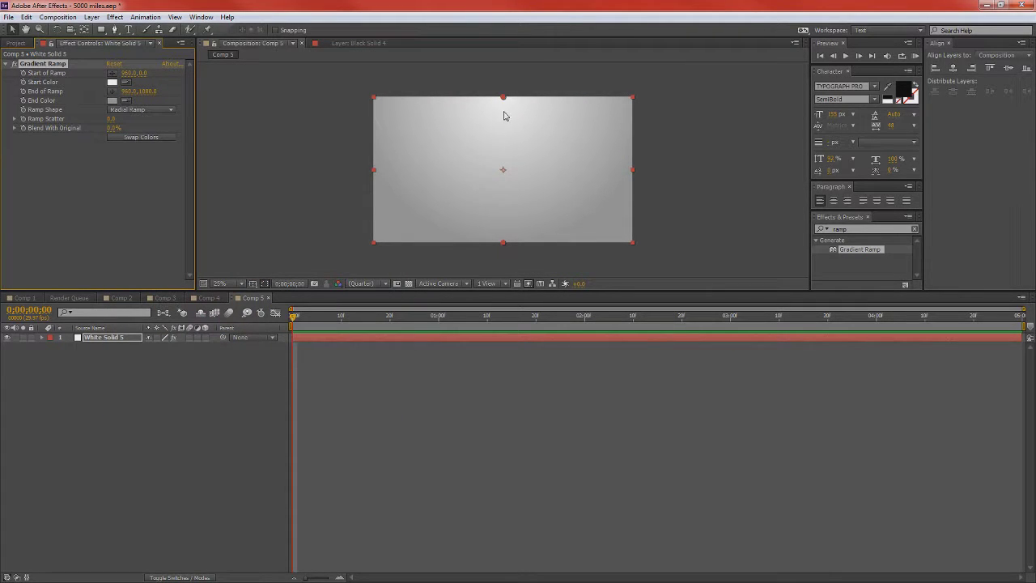
pyautogui.click(112, 73)
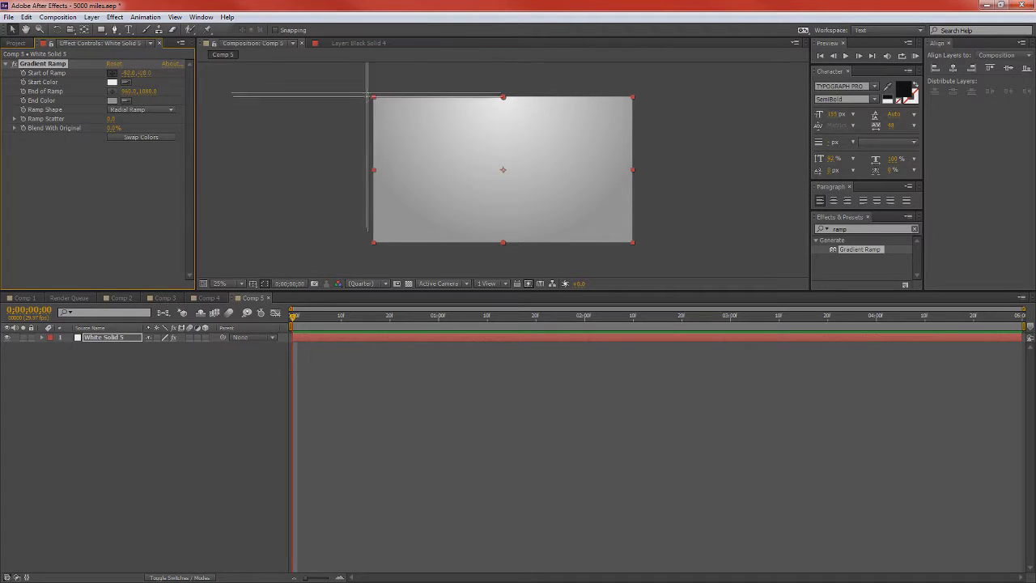
pyautogui.click(324, 85)
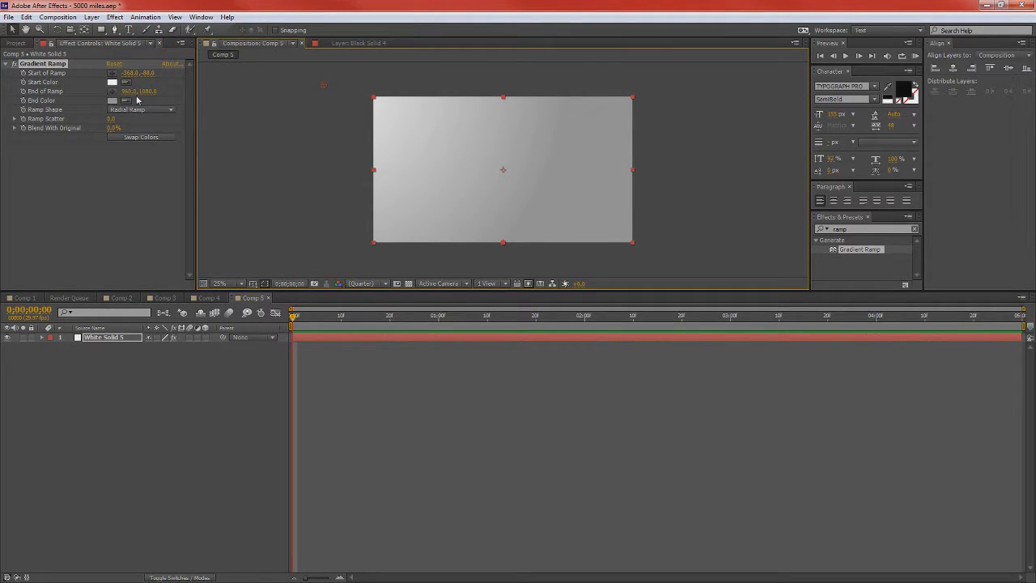
pyautogui.click(112, 73)
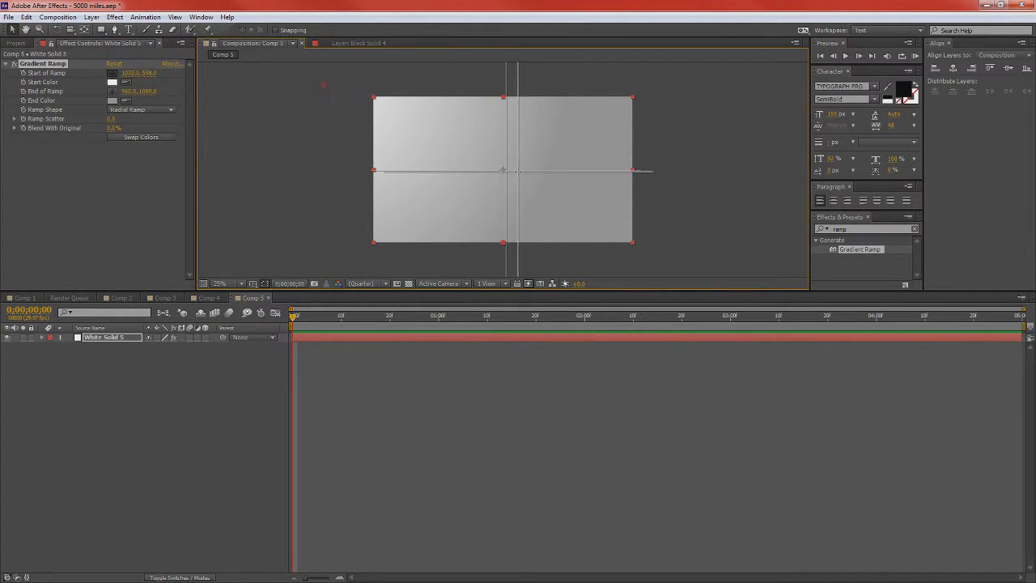
pyautogui.click(502, 171)
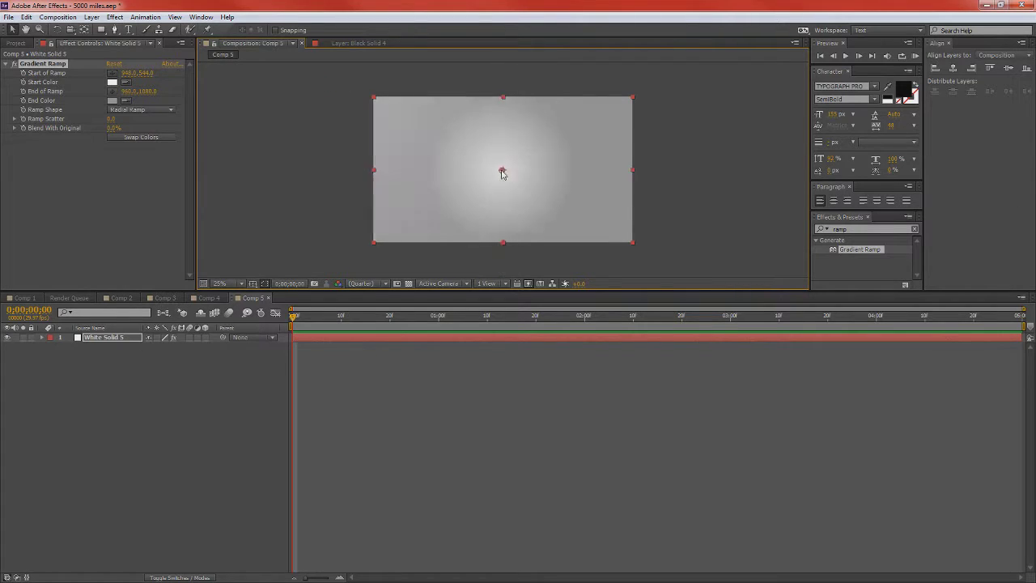
pyautogui.click(113, 91)
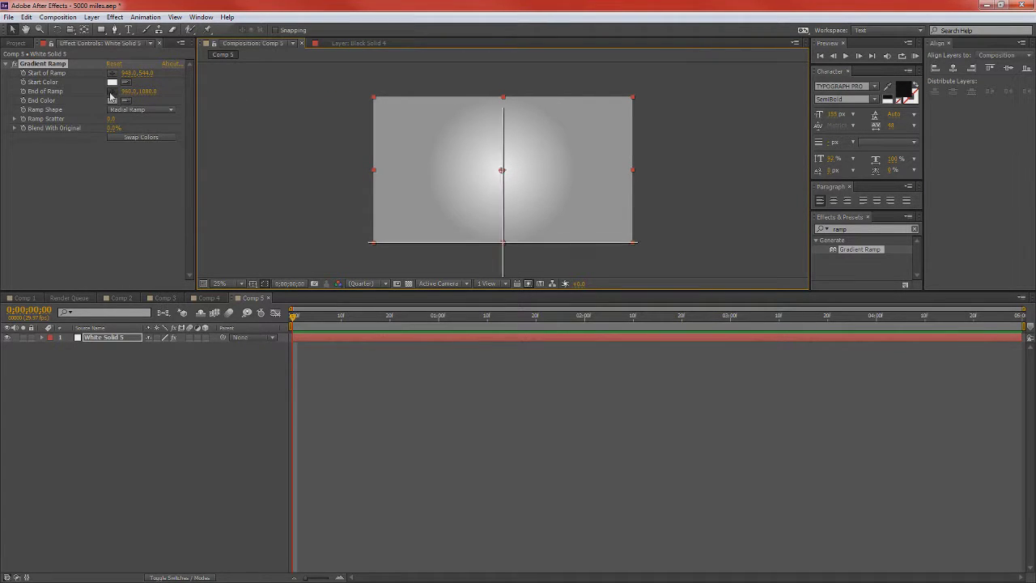
pyautogui.click(502, 243)
pyautogui.click(113, 74)
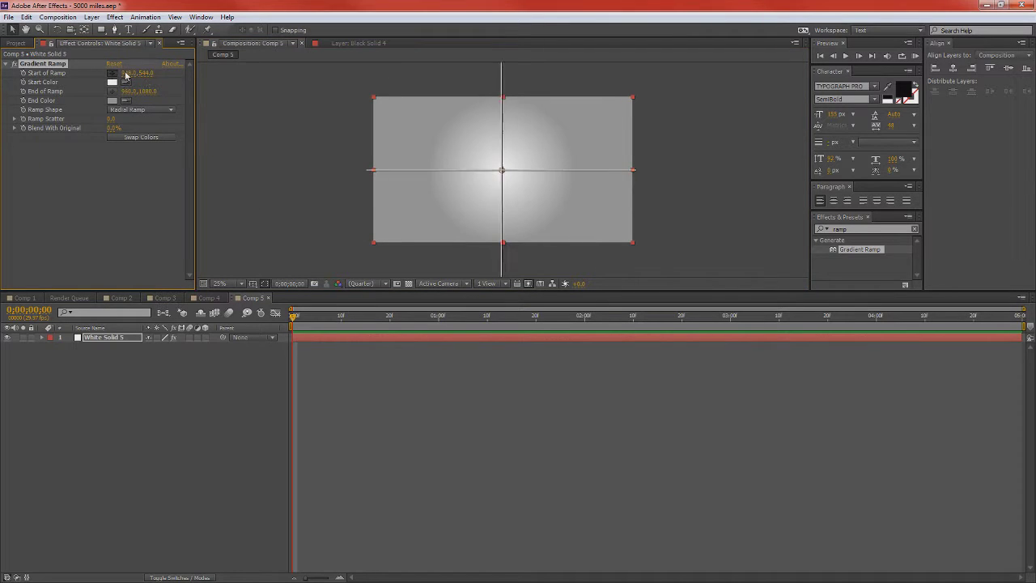
pyautogui.click(503, 98)
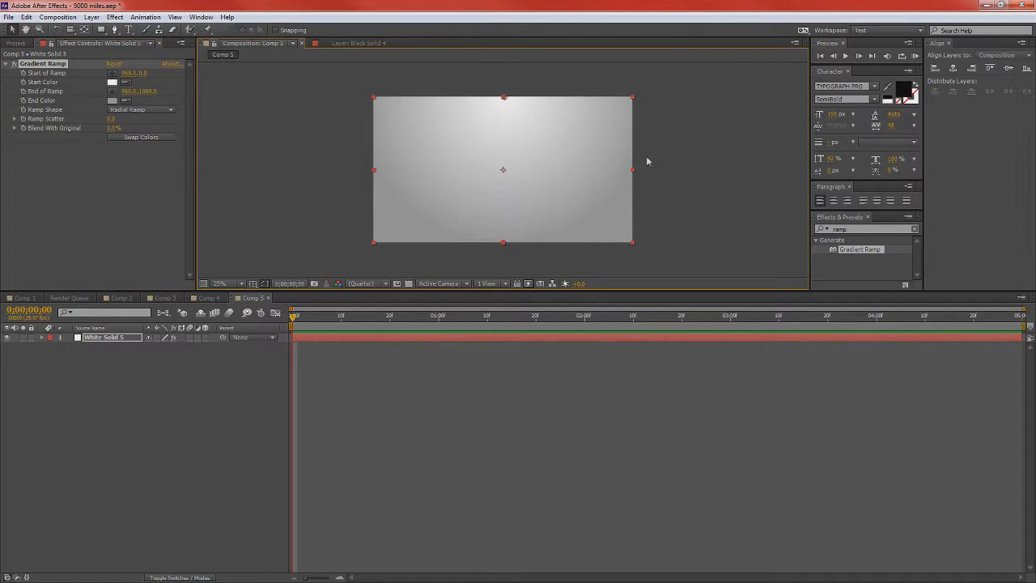
pyautogui.click(113, 92)
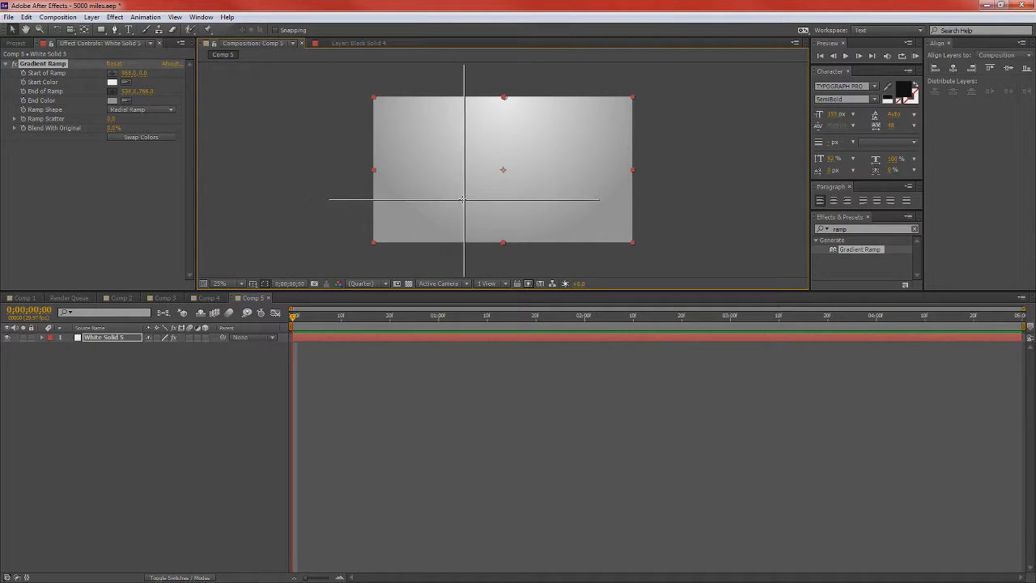
pyautogui.click(562, 256)
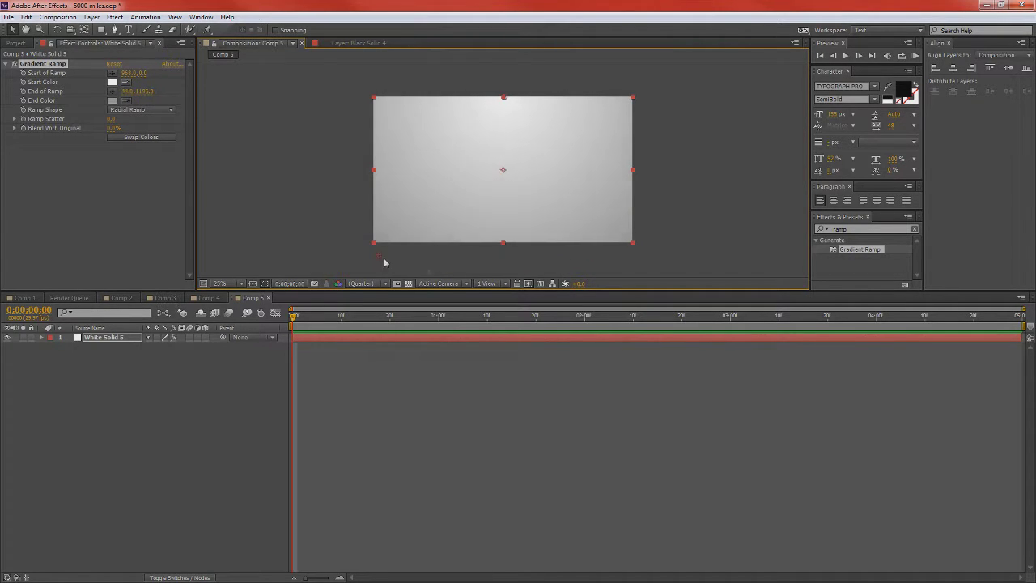
pyautogui.moveTo(511, 269)
pyautogui.mouseDown()
pyautogui.moveTo(512, 231)
pyautogui.moveTo(511, 273)
pyautogui.mouseUp()
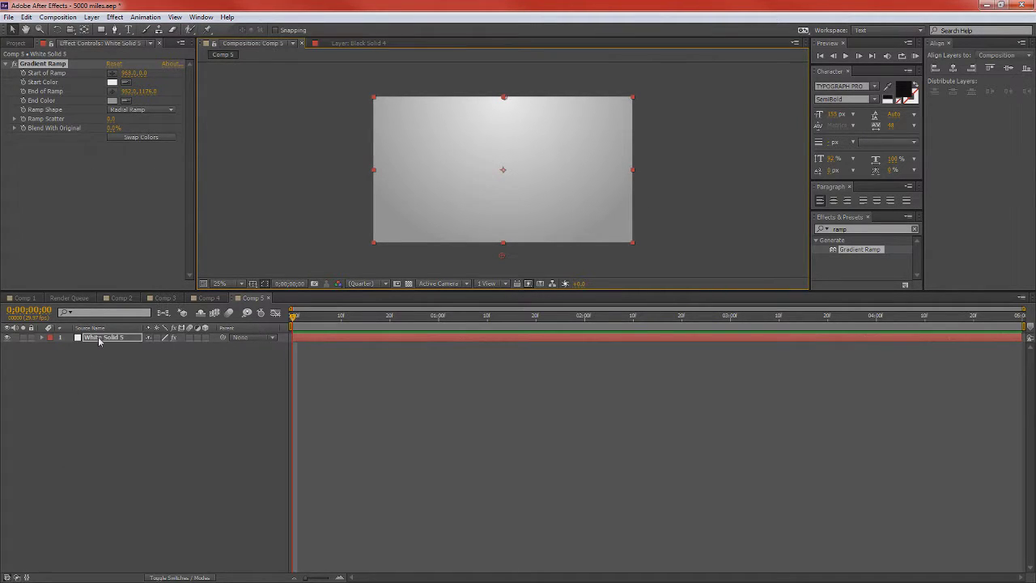
# Deselect the solid and start a new text layer in the composition.
pyautogui.click(200, 432)
pyautogui.hotkey('ctrl', 't')
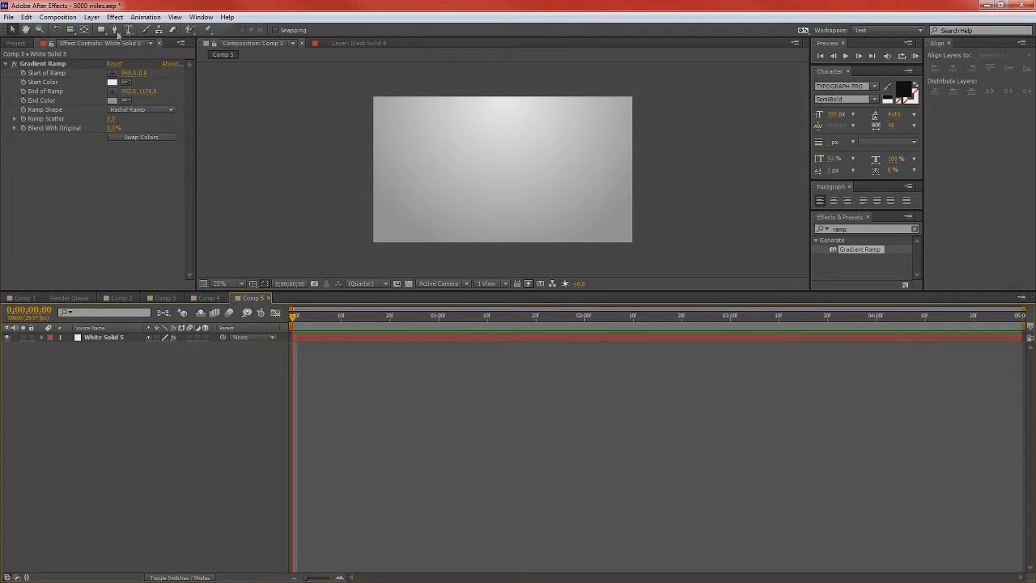
pyautogui.click(458, 154)
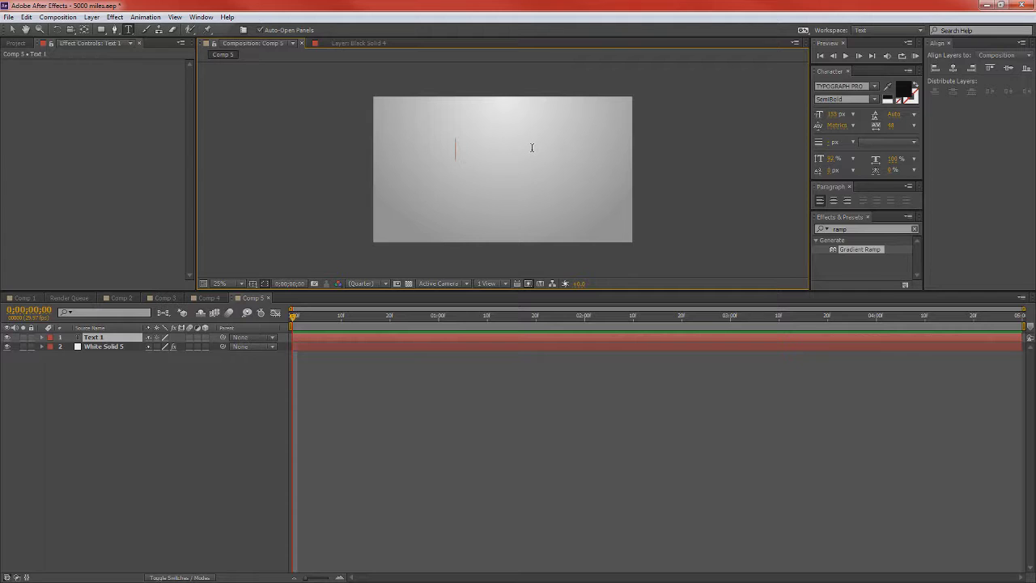
# Type 5000, then add a second text layer reading MILES to its right.
pyautogui.write('5000')
pyautogui.click(546, 150)
pyautogui.write('MILES')
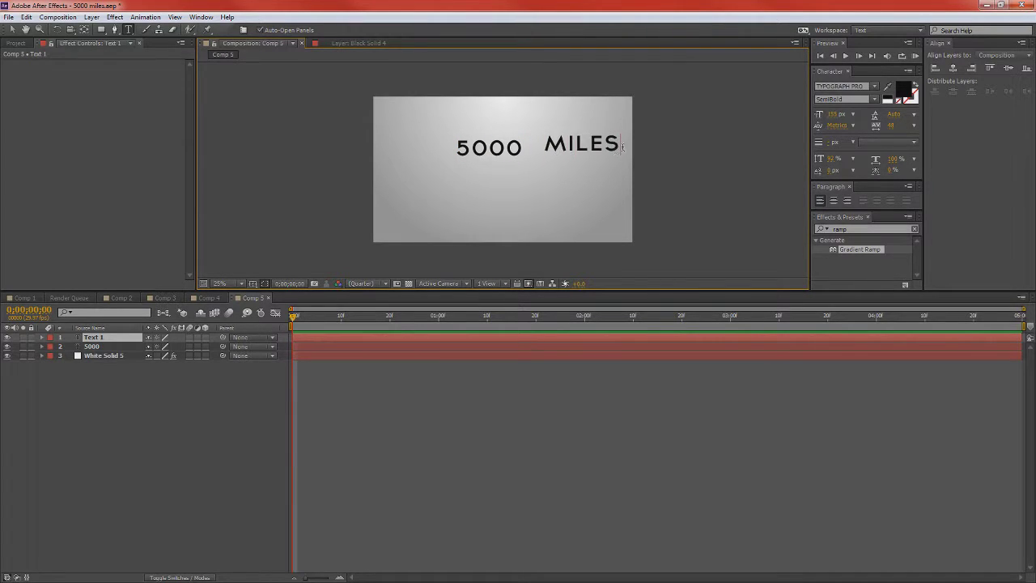
# Set MILES to the UltraLight weight, then select both text layers.
pyautogui.moveTo(621, 146); pyautogui.dragTo(550, 145)
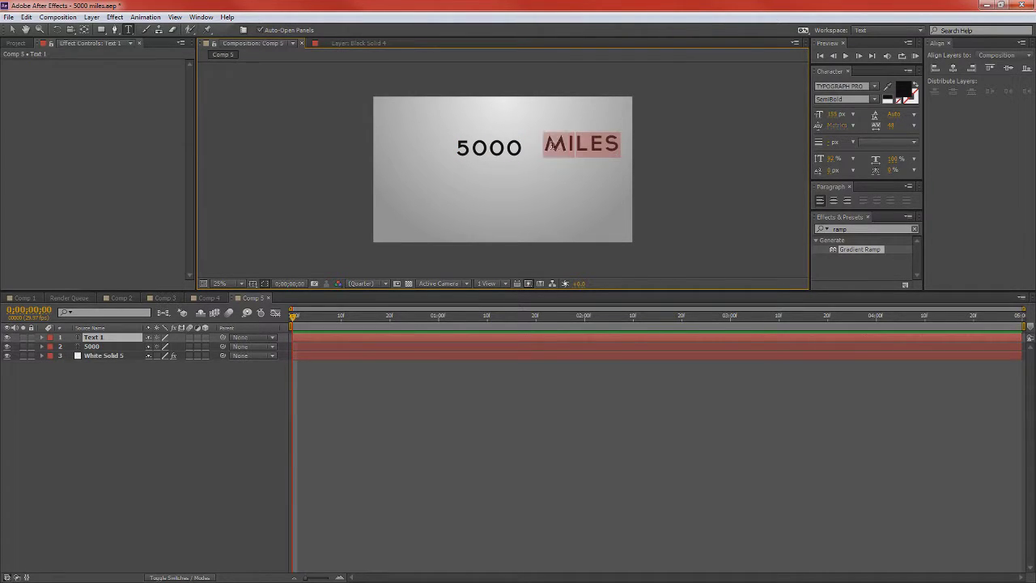
pyautogui.click(874, 98)
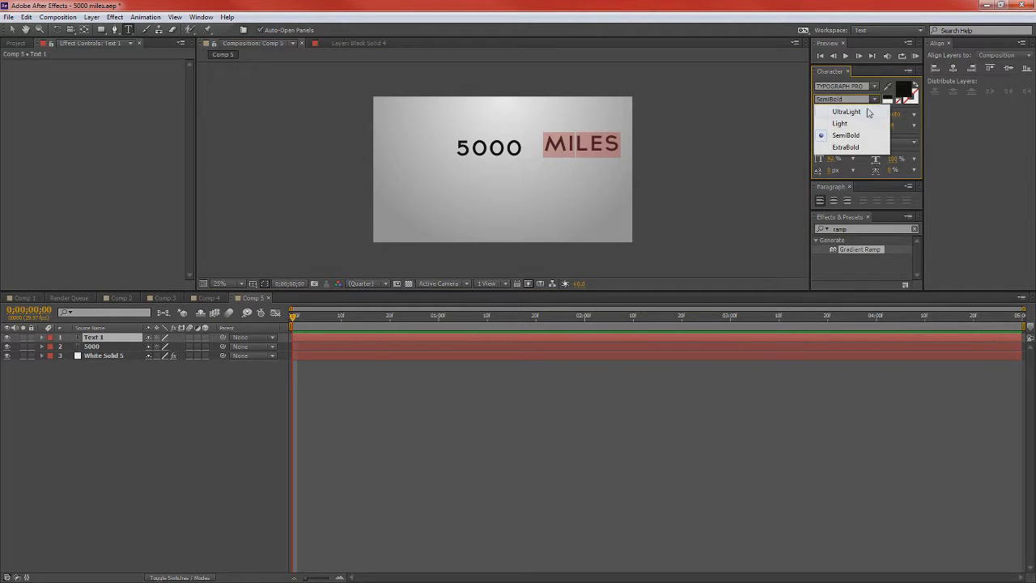
pyautogui.click(858, 116)
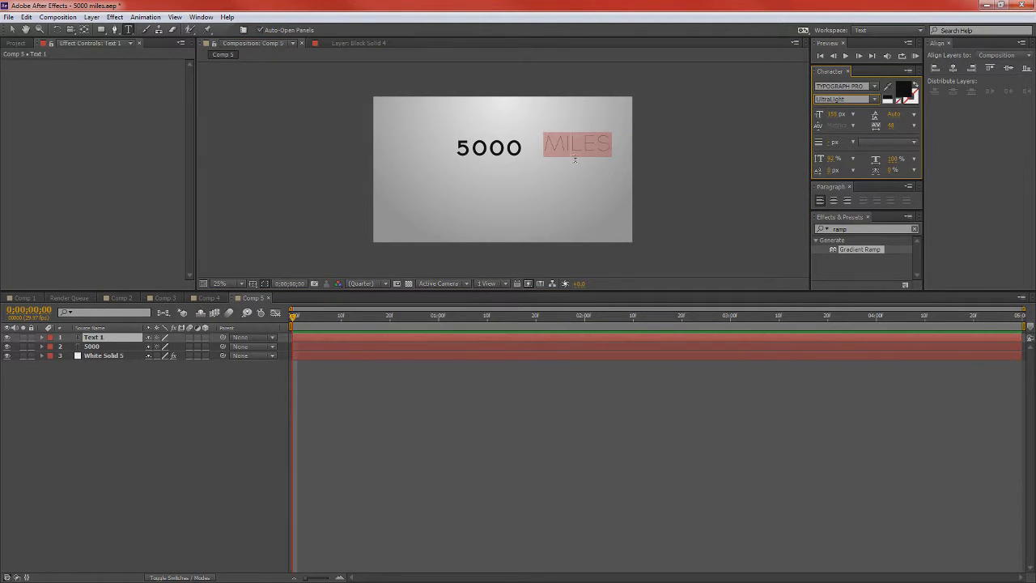
pyautogui.press('KP_Enter')
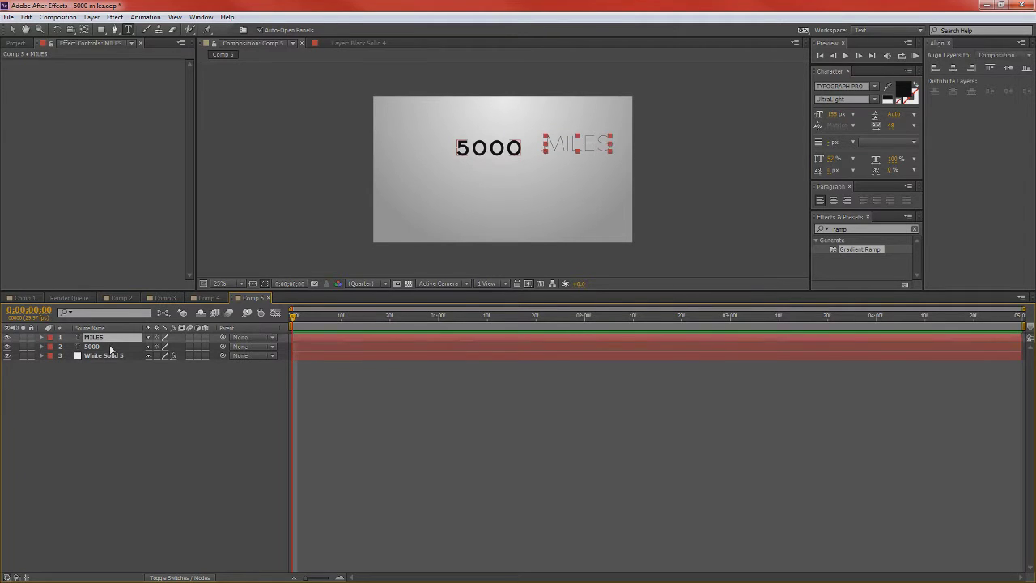
pyautogui.keyDown('shift'); pyautogui.click(111, 349); pyautogui.keyUp('shift')
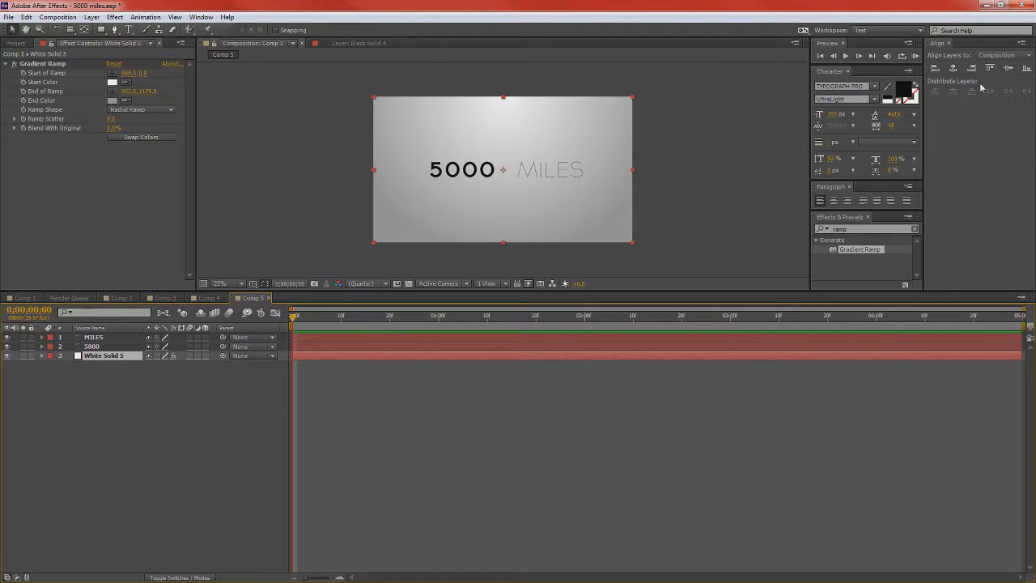
# Look through the Window menu's panel list, then close it without changes.
pyautogui.click(200, 17)
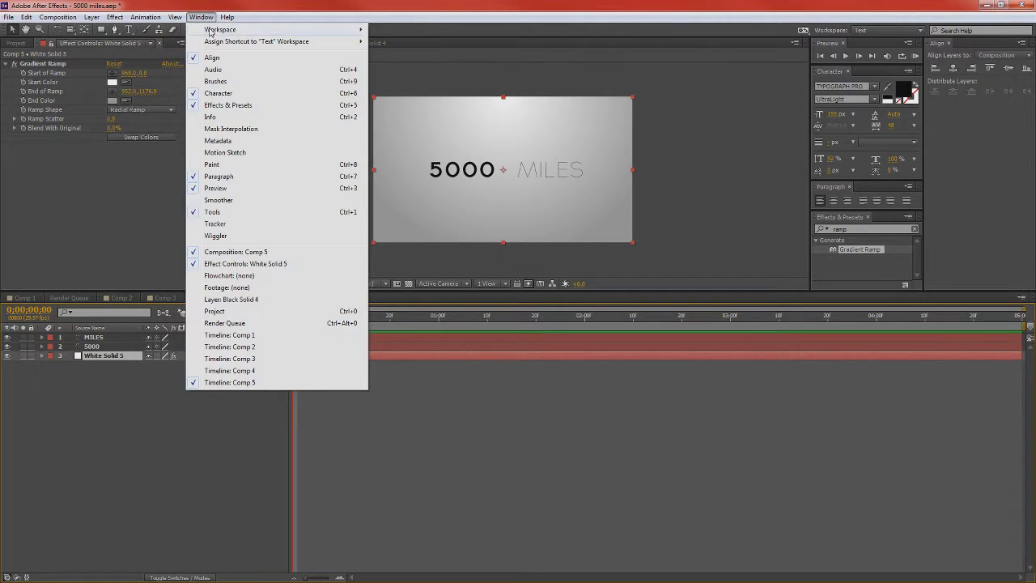
pyautogui.moveTo(209, 31)
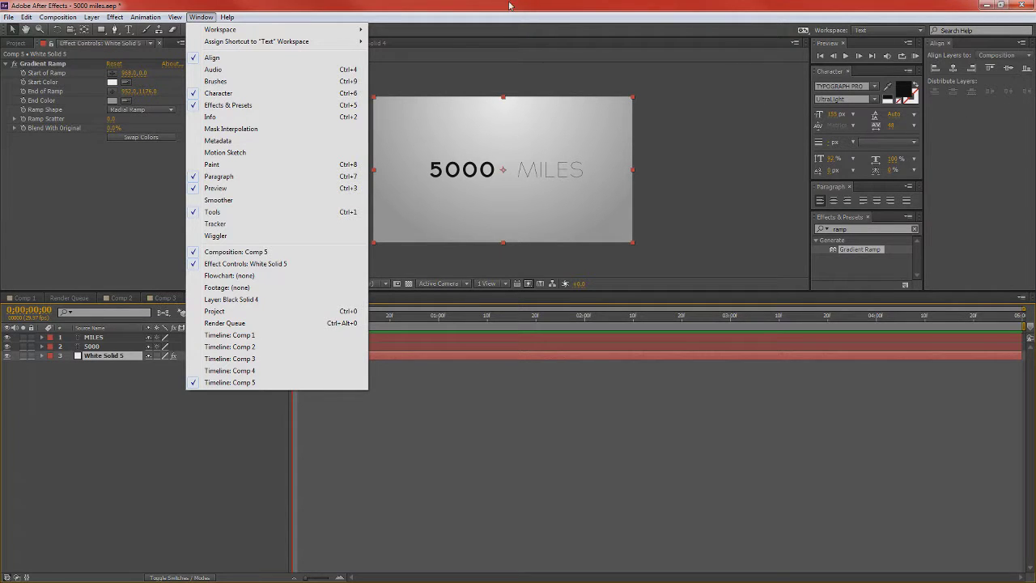
pyautogui.click(517, 38)
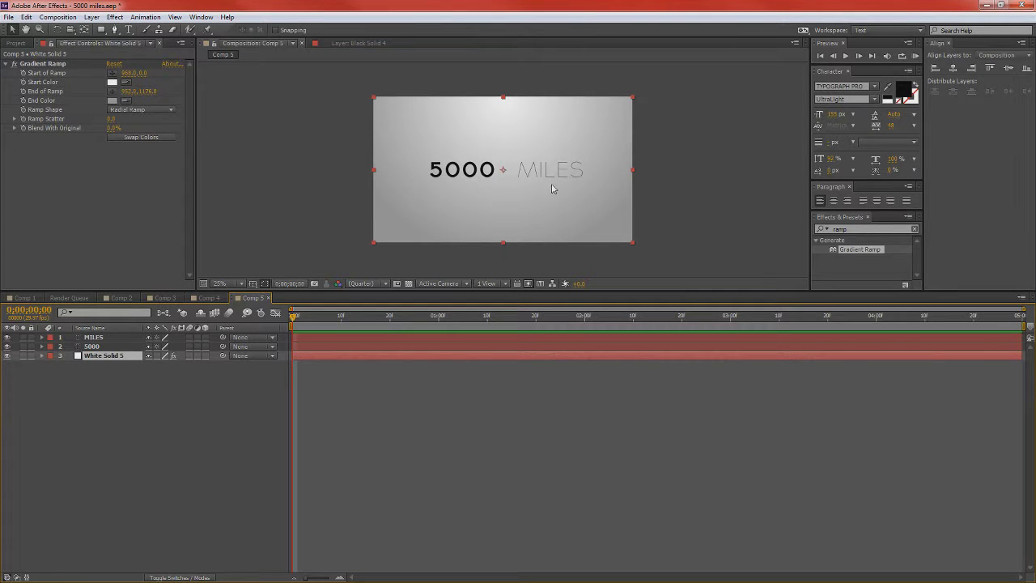
# Show layer names, select MILES, and expand the MILES and 5000 layer properties.
pyautogui.click(89, 328)
pyautogui.click(95, 345)
pyautogui.click(94, 337)
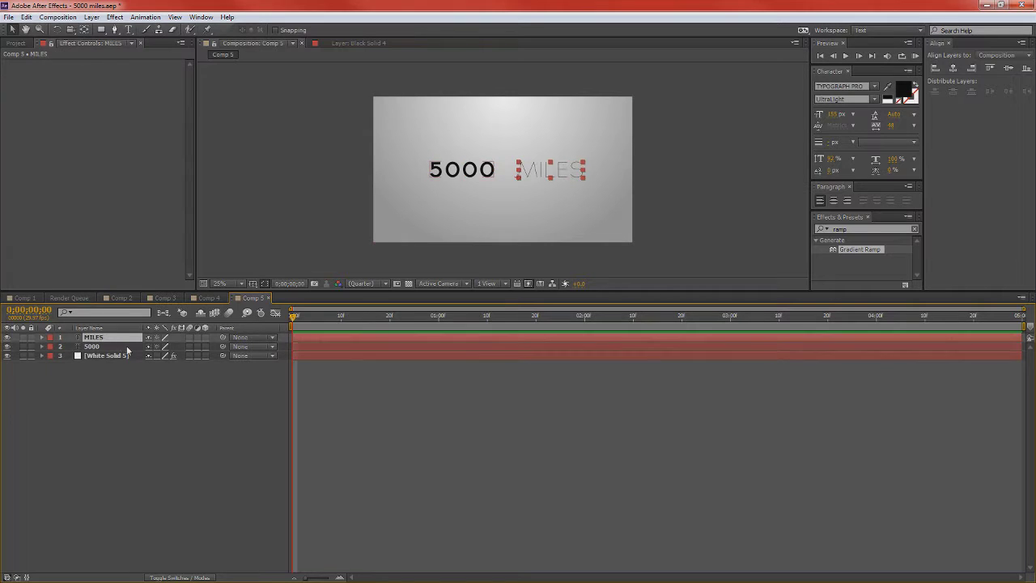
pyautogui.click(43, 338)
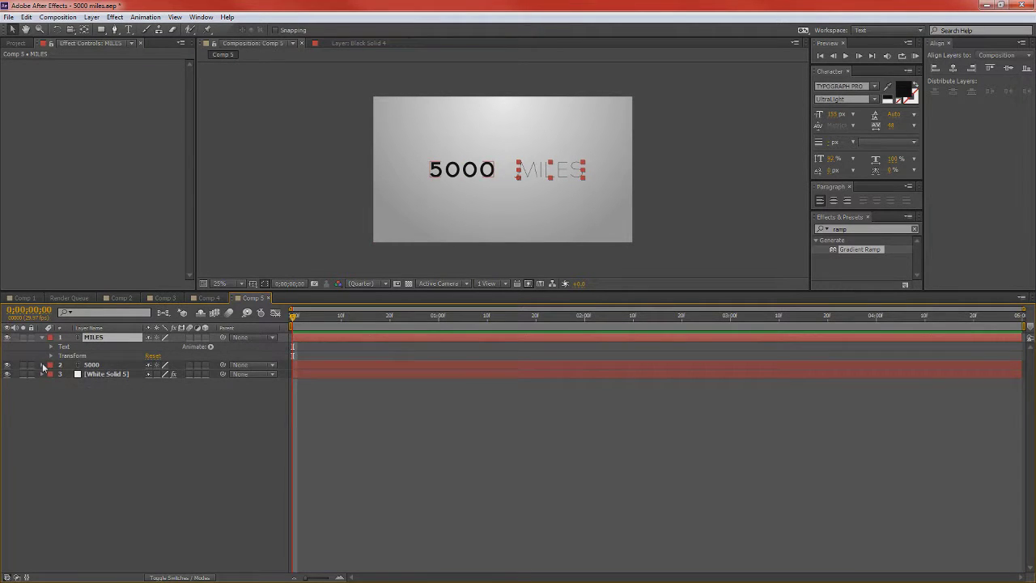
pyautogui.click(42, 364)
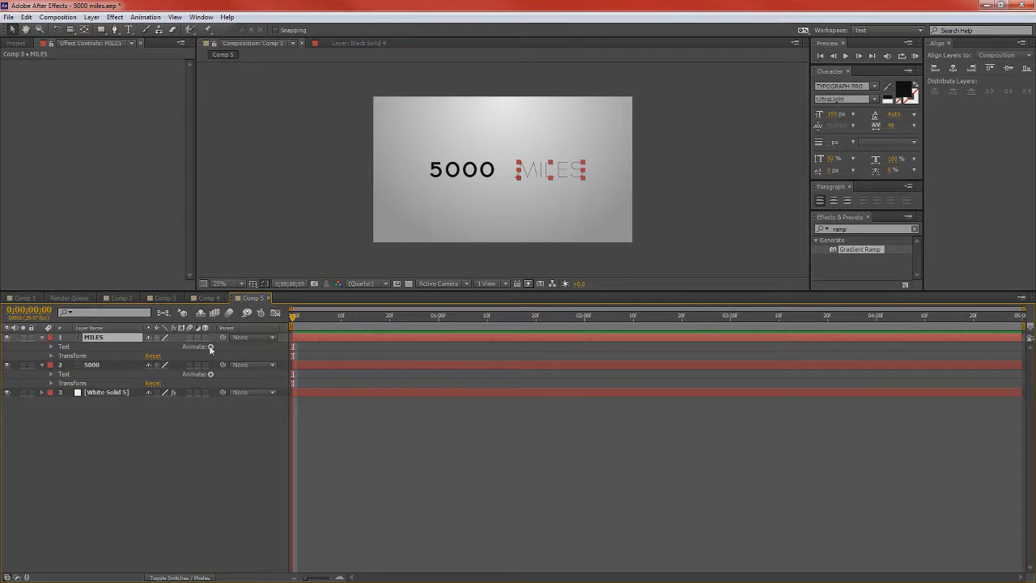
# Add a Position text animator to both the MILES and 5000 layers.
pyautogui.click(210, 347)
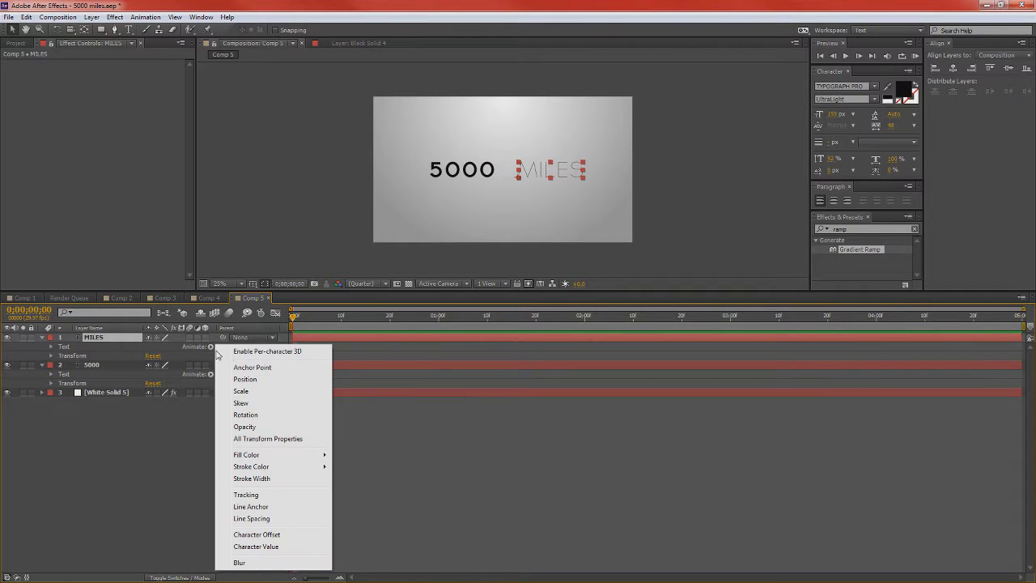
pyautogui.click(264, 383)
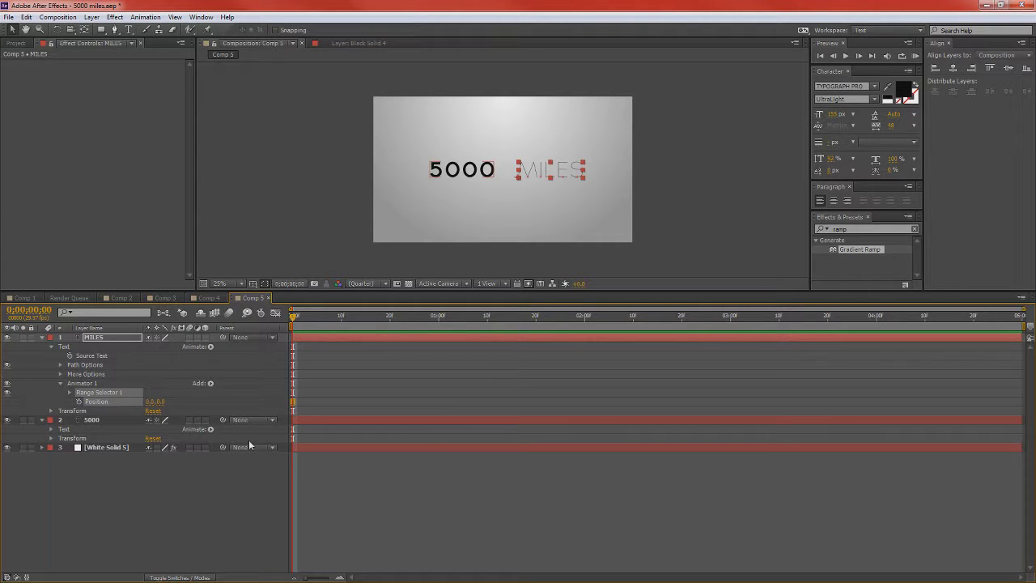
pyautogui.click(210, 429)
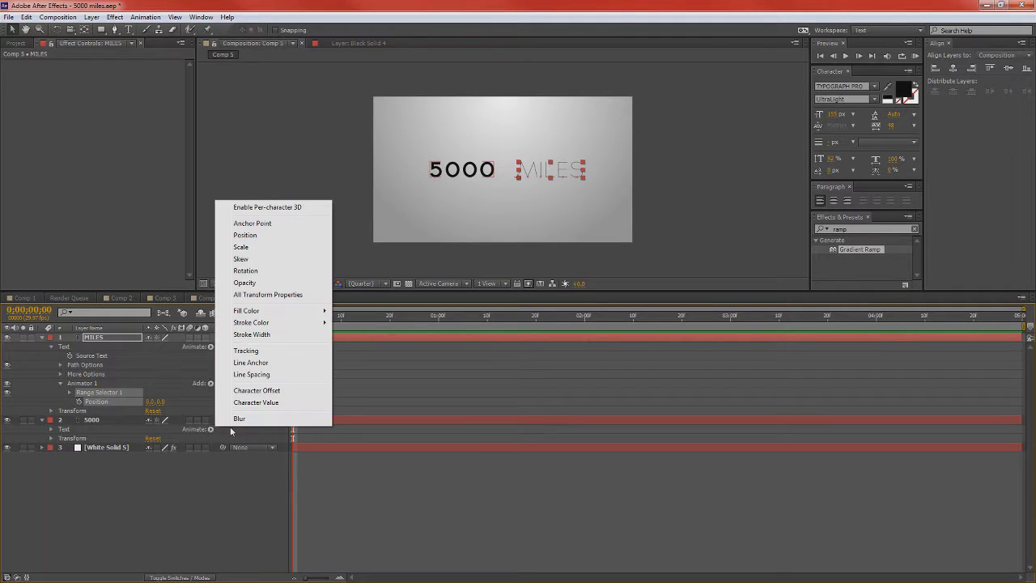
pyautogui.click(241, 235)
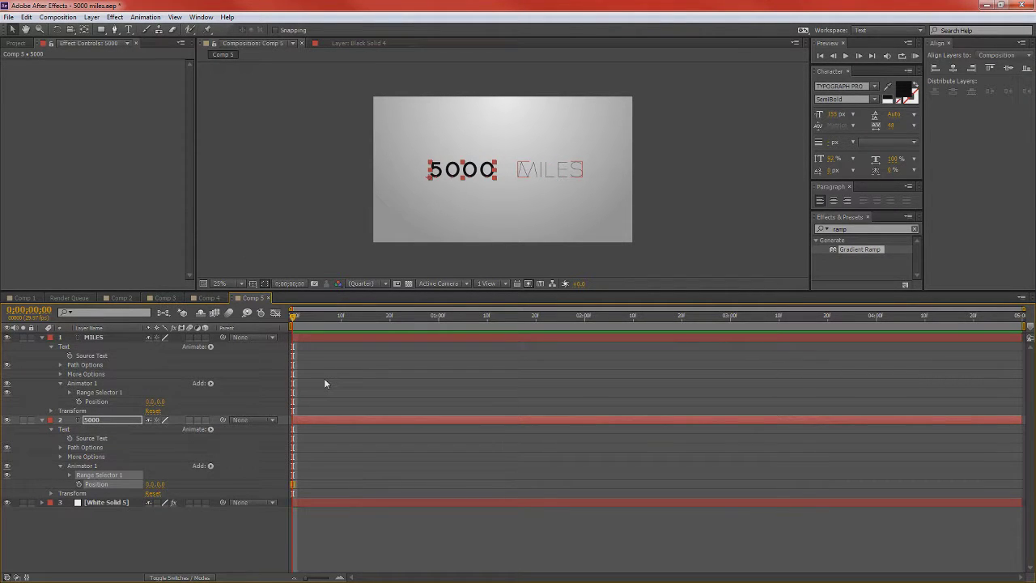
# Set the animator Position offsets to 0,100 for MILES and 0,-100 for 5000.
pyautogui.click(162, 402)
pyautogui.write('100')
pyautogui.press('Return')
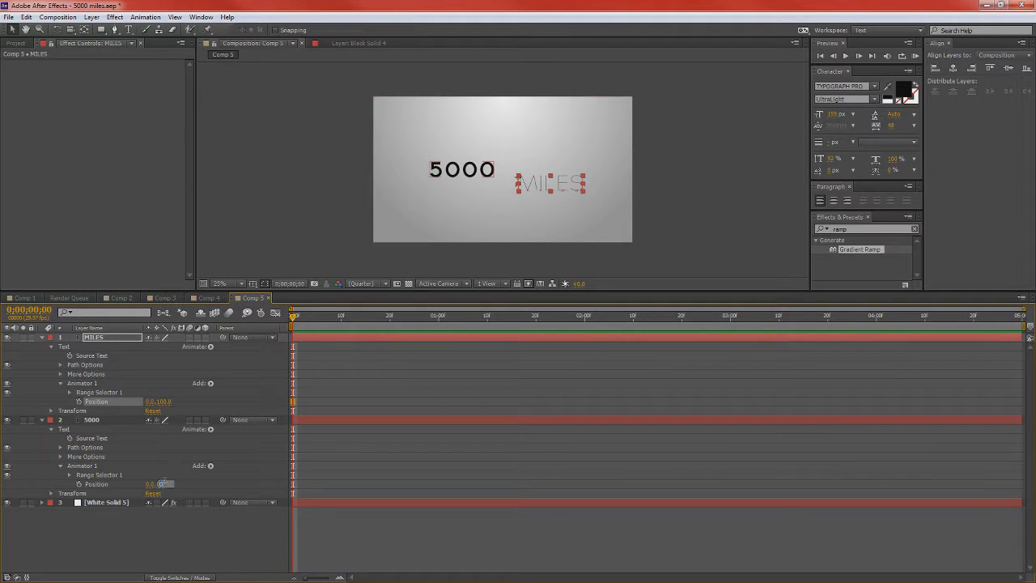
pyautogui.click(162, 483)
pyautogui.write('-100')
pyautogui.press('Return')
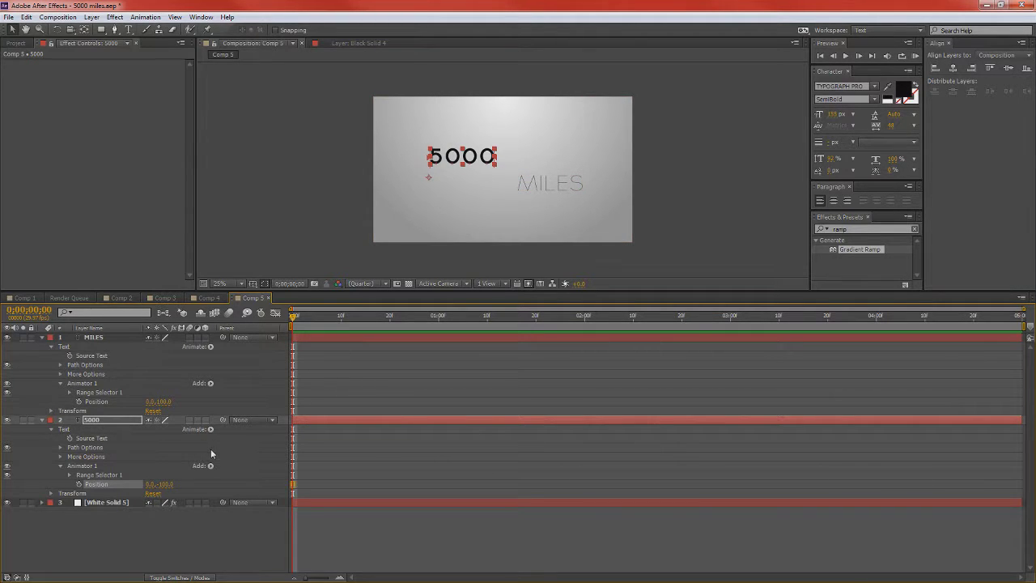
pyautogui.click(69, 475)
# Keyframe Range Selector 1 Start at 0% on both text layers at frame 10.
pyautogui.click(69, 393)
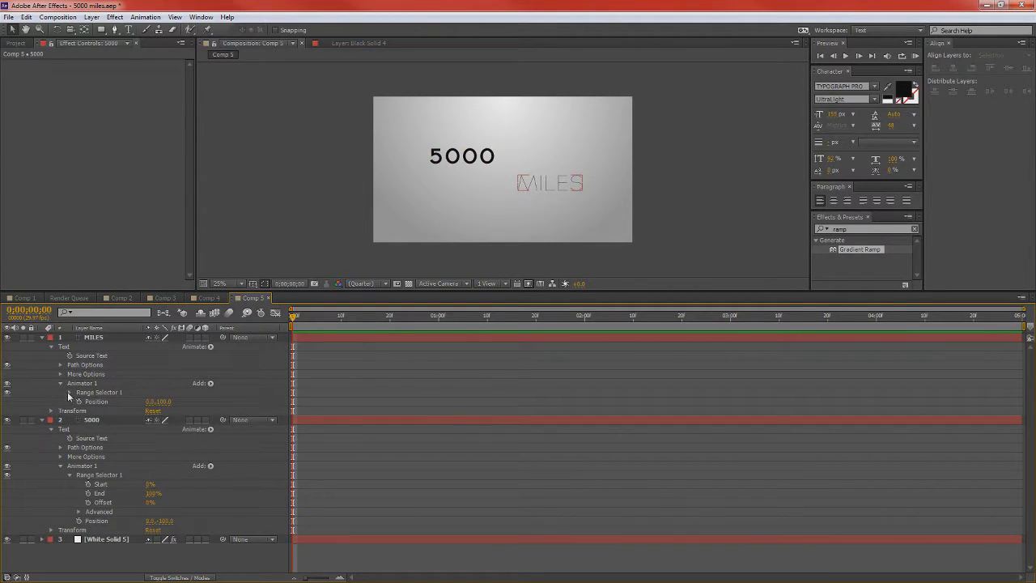
pyautogui.click(69, 392)
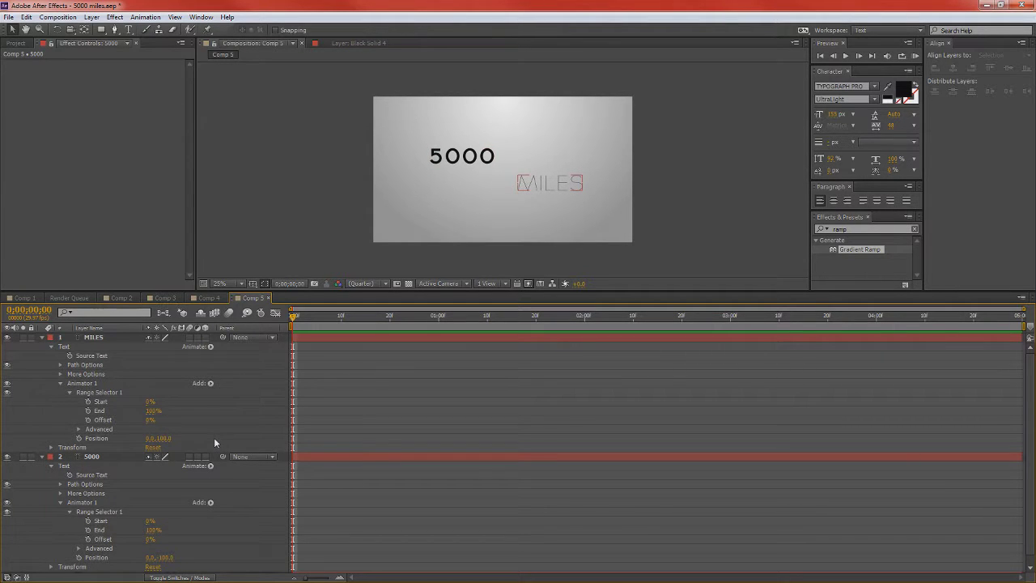
pyautogui.click(454, 213)
pyautogui.click(82, 474)
pyautogui.click(87, 402)
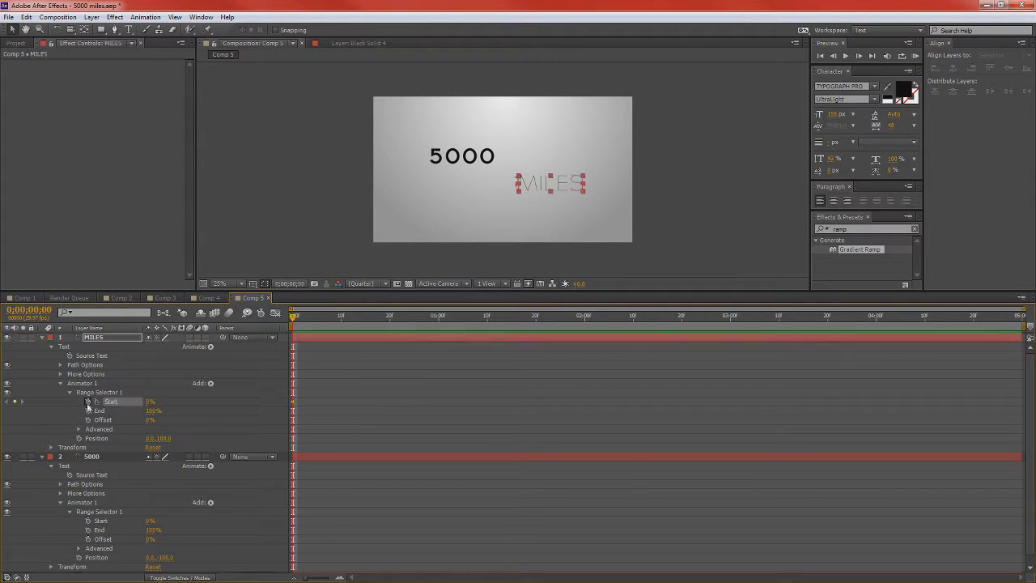
pyautogui.click(88, 521)
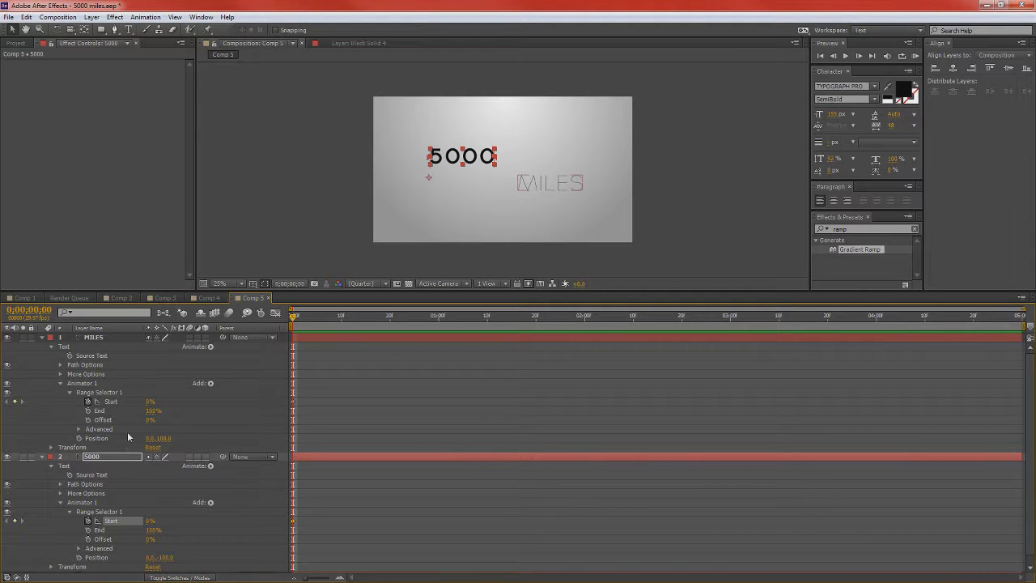
pyautogui.moveTo(290, 387); pyautogui.dragTo(333, 519)
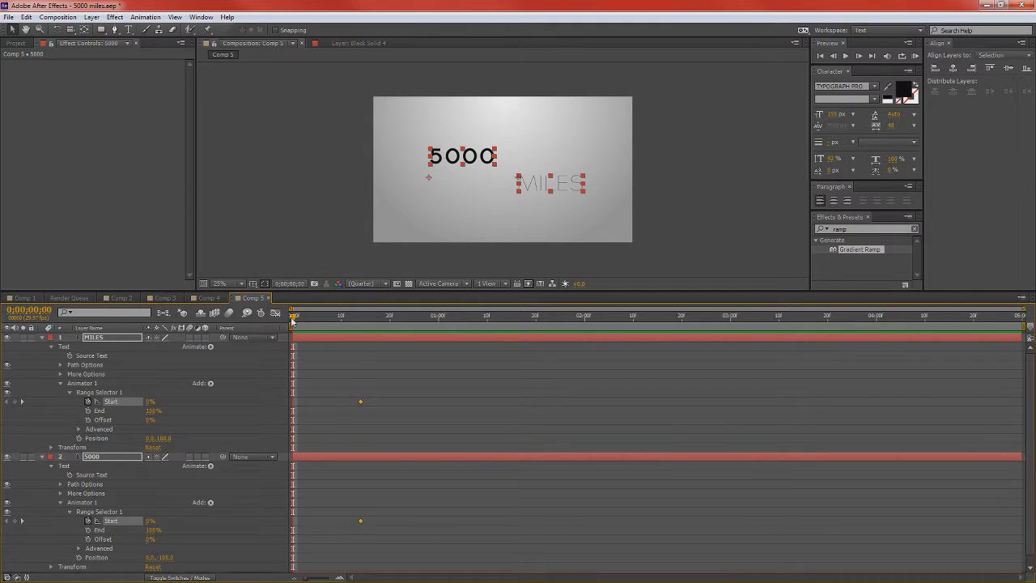
pyautogui.moveTo(293, 320); pyautogui.dragTo(341, 332)
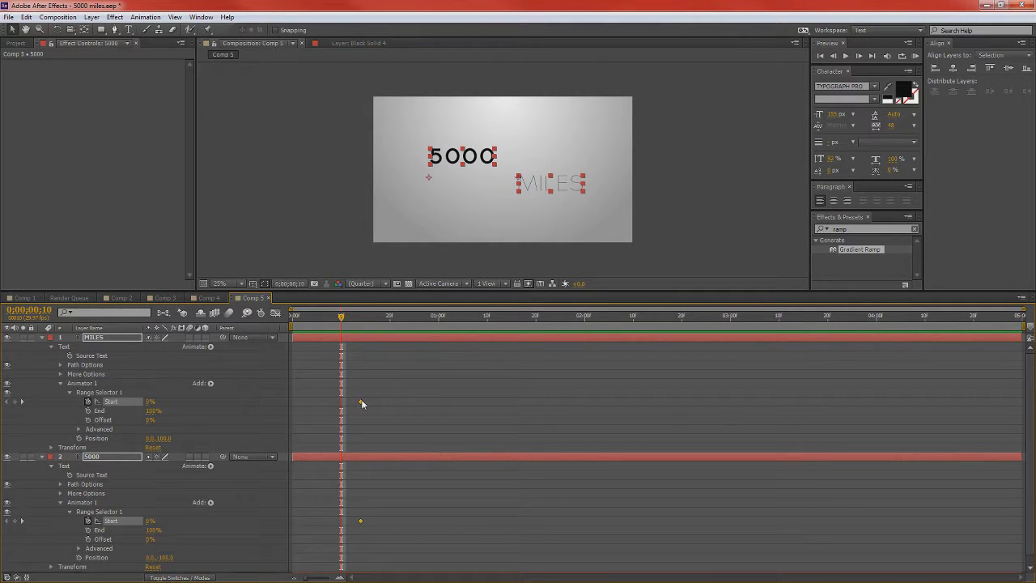
pyautogui.moveTo(361, 403); pyautogui.dragTo(345, 404)
# At one second, set Range Selector Start to 100% on both text layers.
pyautogui.moveTo(340, 320); pyautogui.dragTo(452, 317)
pyautogui.moveTo(480, 356); pyautogui.dragTo(426, 350)
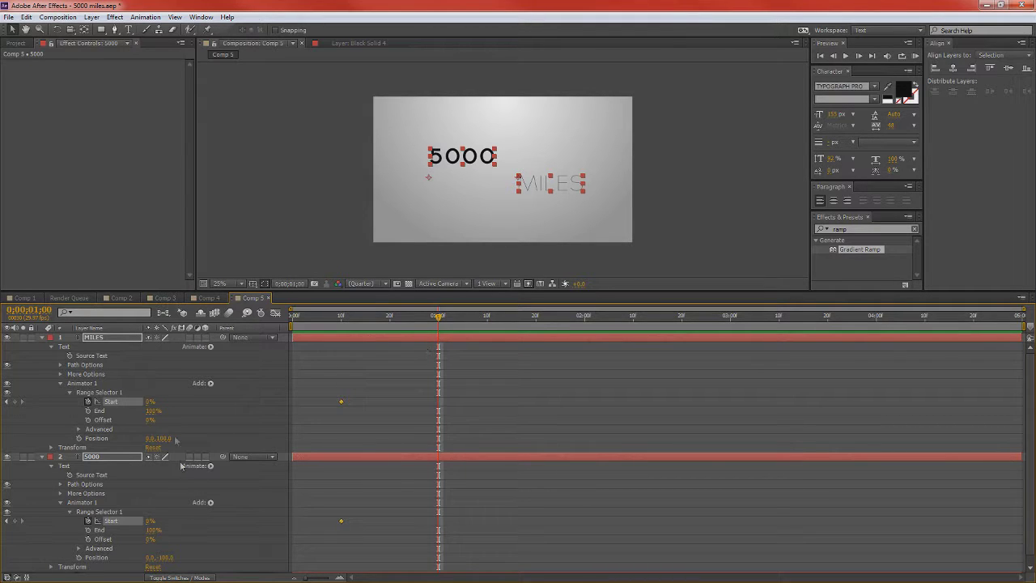
pyautogui.click(151, 401)
pyautogui.write('100')
pyautogui.press('Return')
pyautogui.click(495, 372)
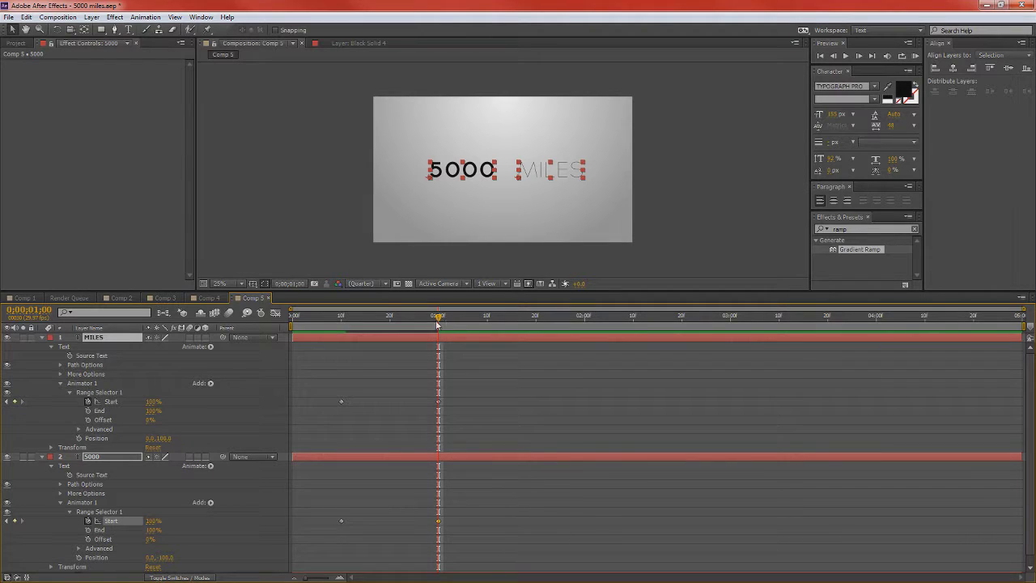
# Apply Easy Ease (F9) to the 1;00 Start keyframes on both text layers, then return to frame 0.
pyautogui.moveTo(437, 318); pyautogui.dragTo(484, 540)
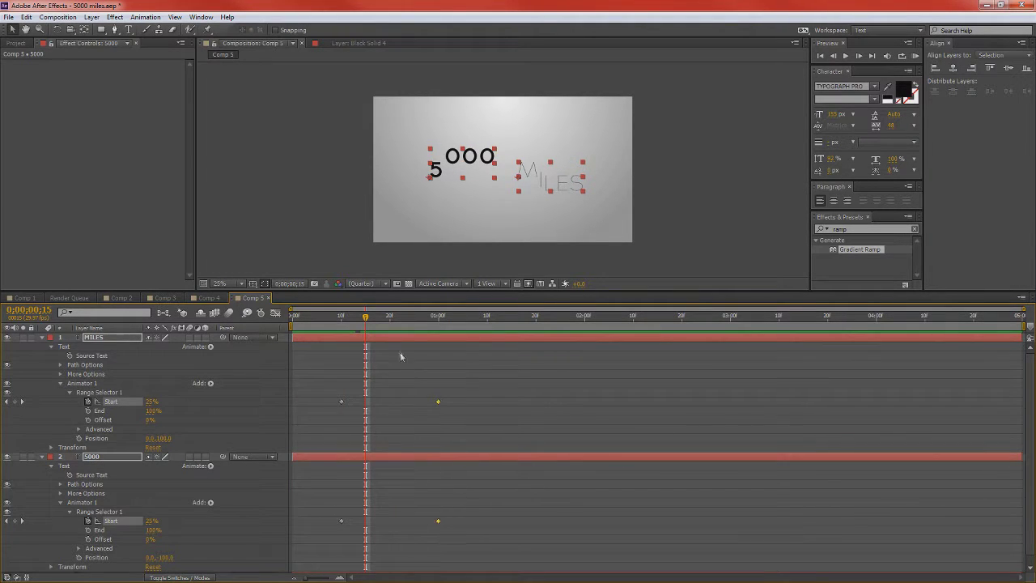
pyautogui.moveTo(418, 373); pyautogui.dragTo(496, 517)
pyautogui.press('F9')
pyautogui.moveTo(369, 319); pyautogui.dragTo(380, 345)
pyautogui.press('Home')
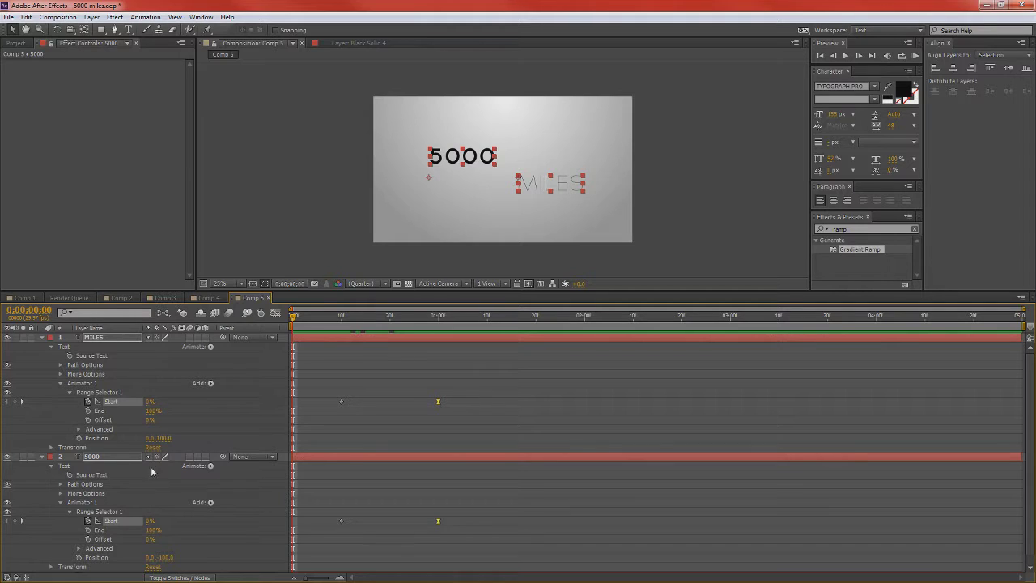
# Add an Opacity property to the MILES layer's Animator 1.
pyautogui.click(212, 384)
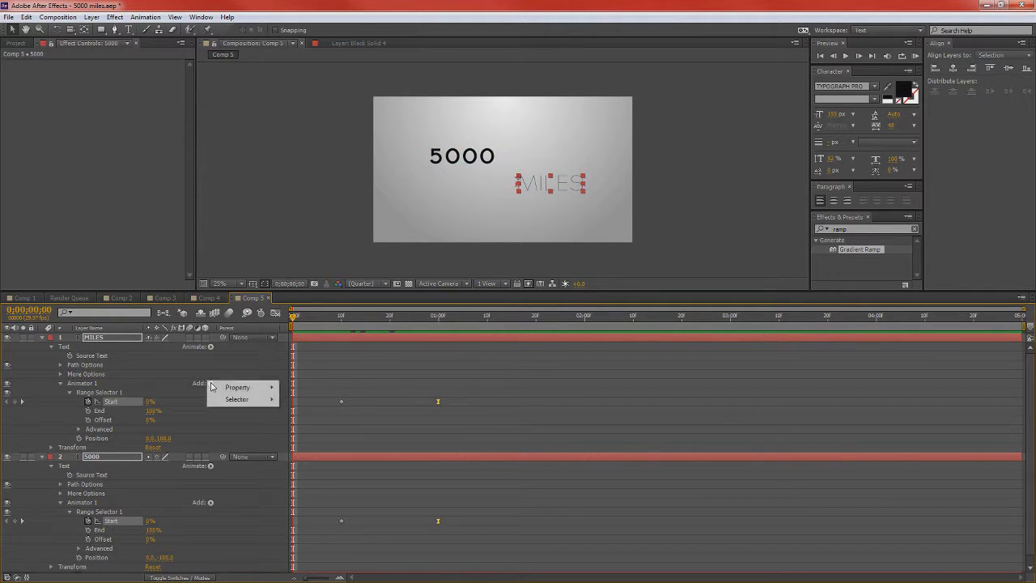
pyautogui.moveTo(243, 387)
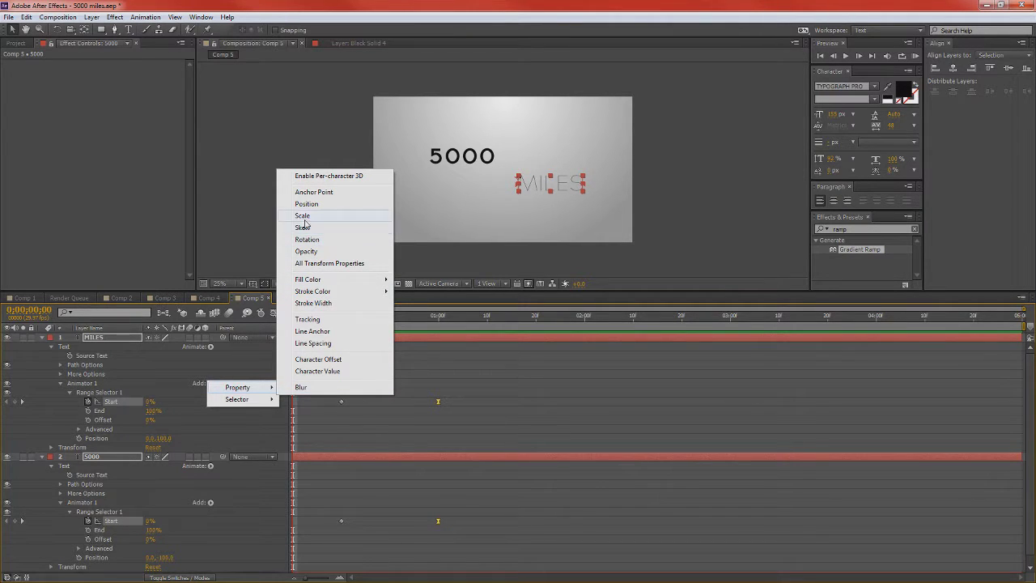
pyautogui.click(173, 381)
pyautogui.click(211, 384)
pyautogui.moveTo(228, 389)
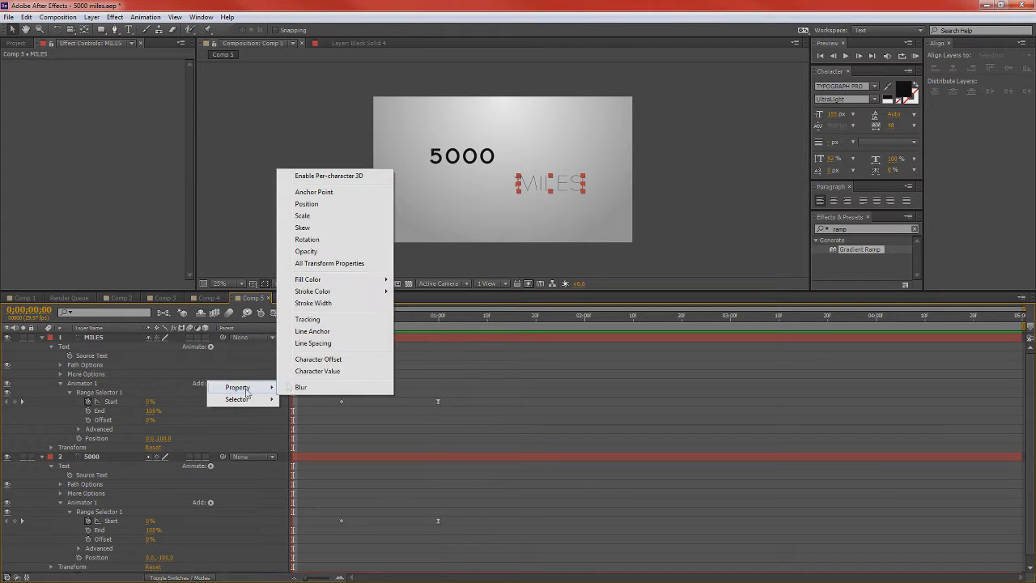
pyautogui.click(313, 253)
# Add an Opacity property to the 5000 layer's Animator 1.
pyautogui.click(210, 512)
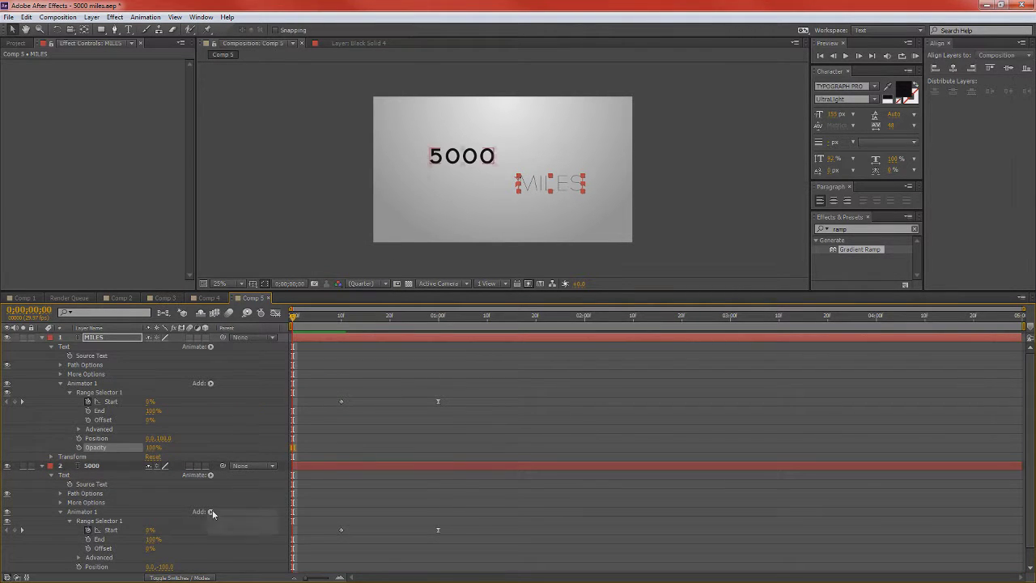
pyautogui.moveTo(238, 516)
pyautogui.click(311, 384)
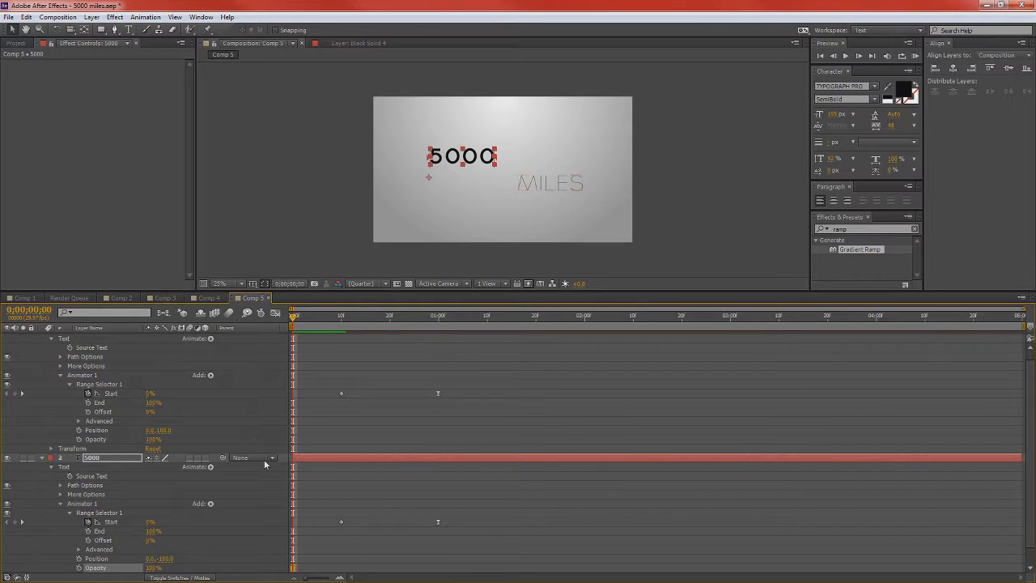
pyautogui.scroll(1, 264, 459)
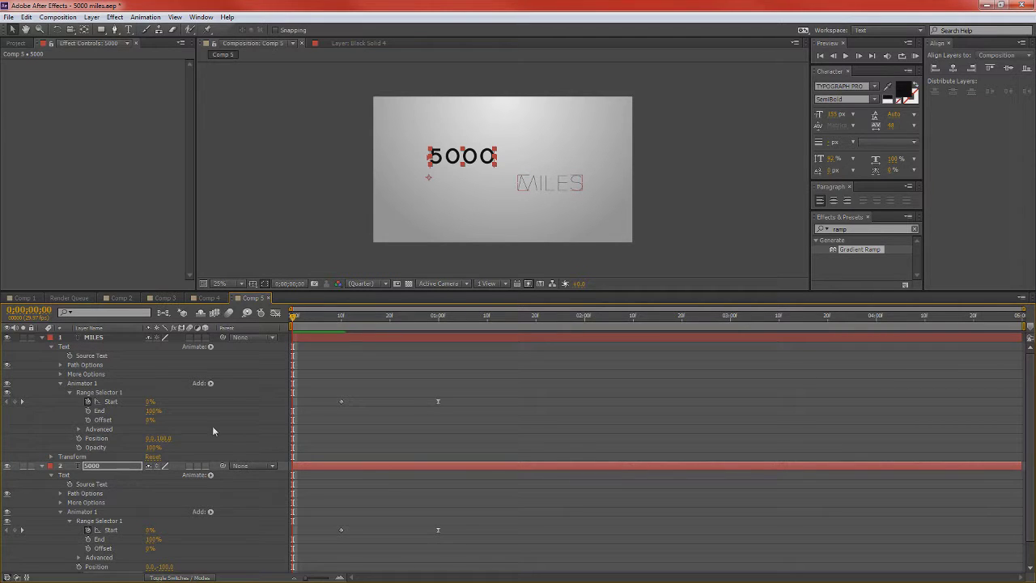
pyautogui.click(111, 464)
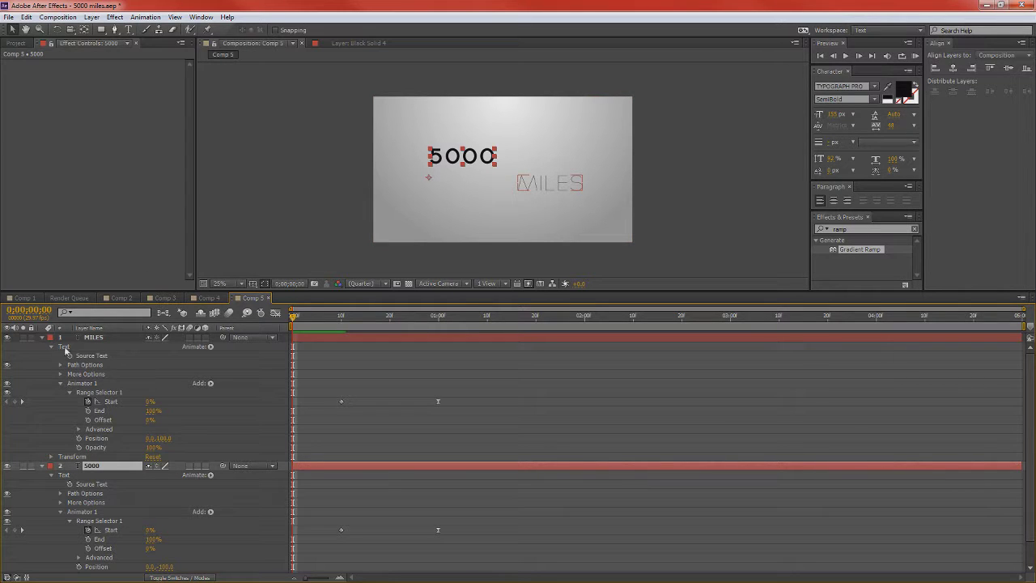
pyautogui.click(95, 386)
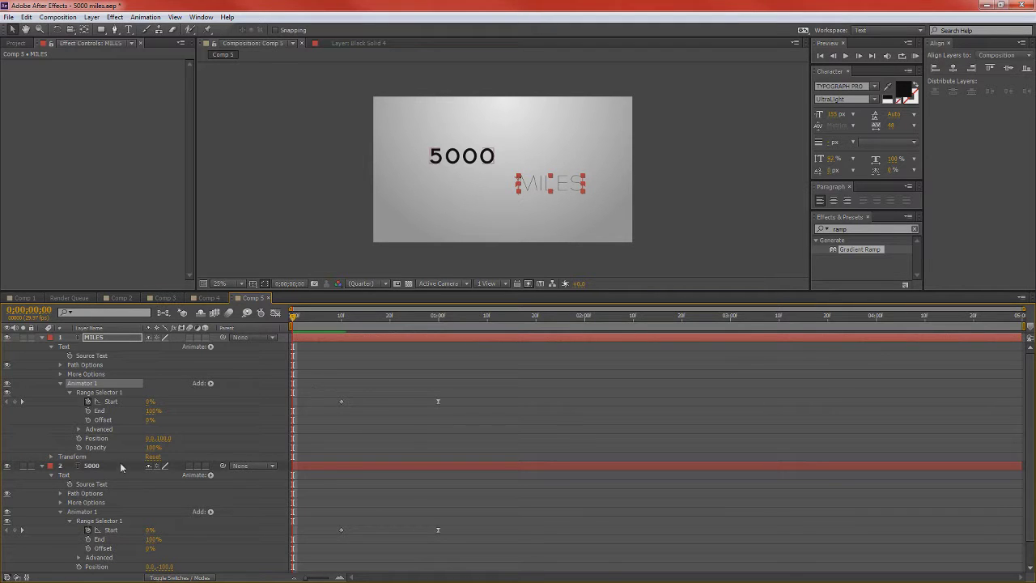
# Set Animator 1 Opacity to 0% on both the MILES and 5000 layers.
pyautogui.click(79, 447)
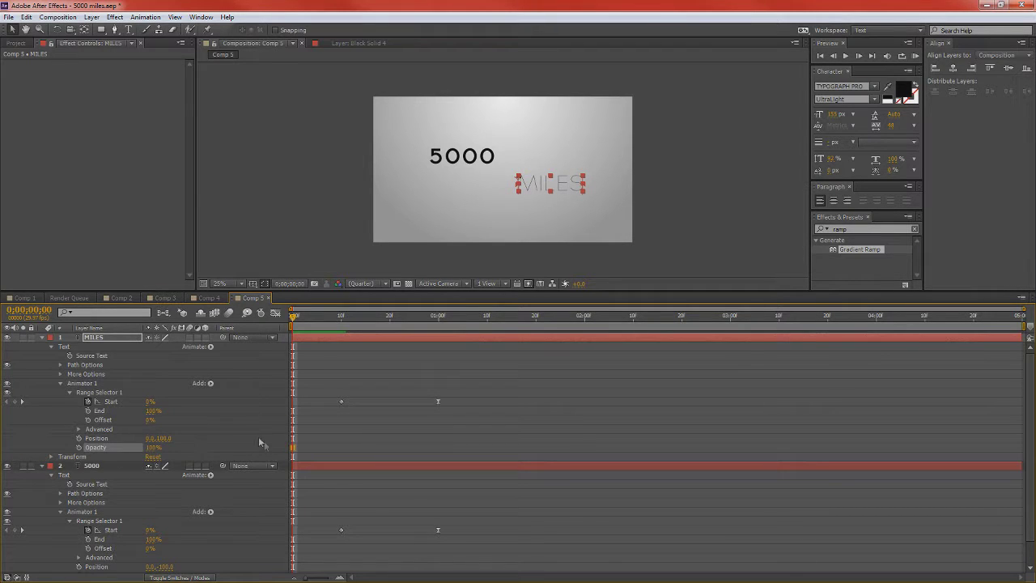
pyautogui.click(153, 447)
pyautogui.write('0')
pyautogui.press('Return')
pyautogui.scroll(-2, 152, 557)
pyautogui.click(153, 549)
pyautogui.write('0')
pyautogui.press('Return')
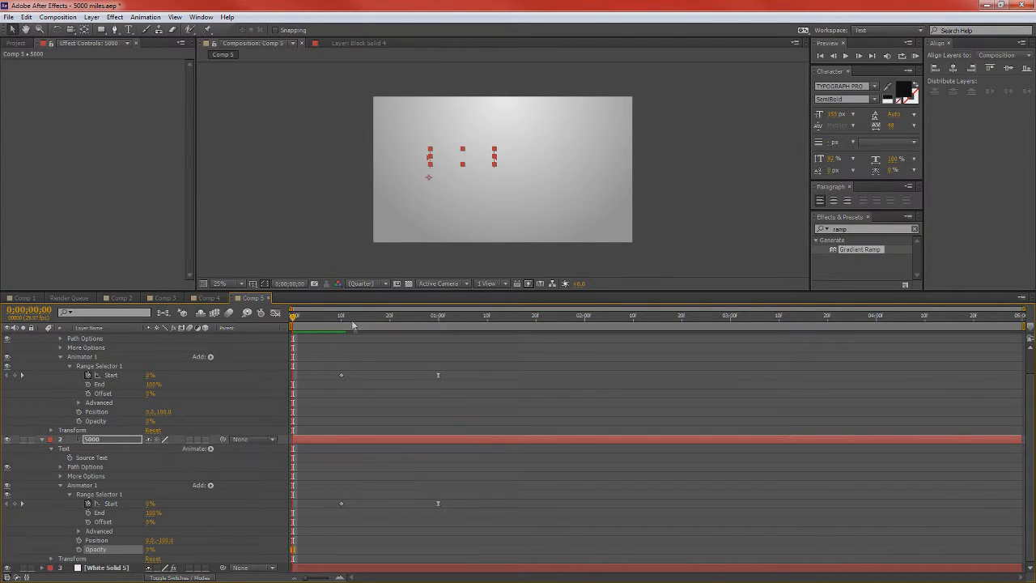
# Preview the fade-and-slide animation from the start with the viewer zoomed to 50%.
pyautogui.click(684, 227)
pyautogui.press('space')
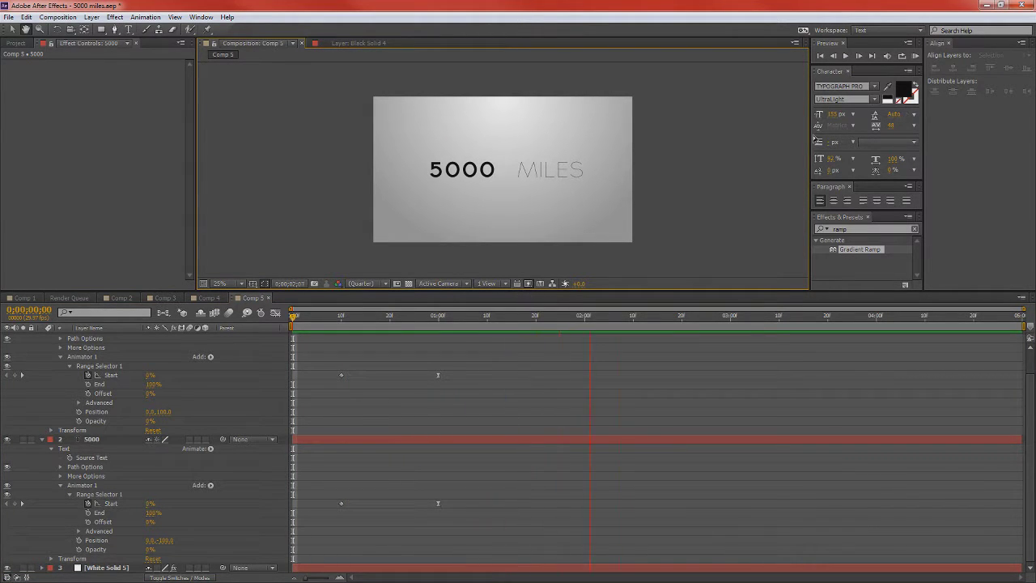
pyautogui.click(846, 57)
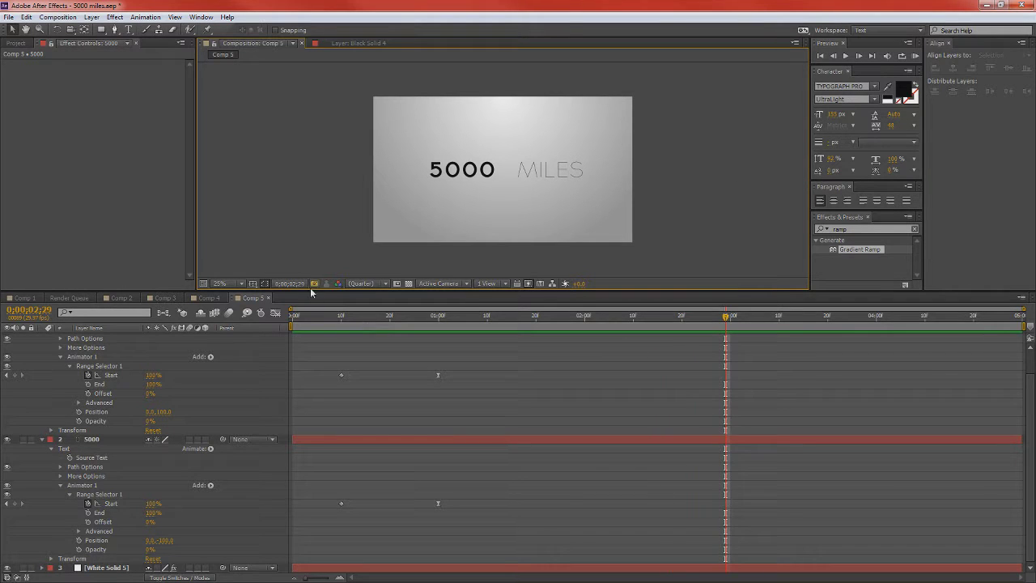
pyautogui.moveTo(315, 290); pyautogui.dragTo(315, 446)
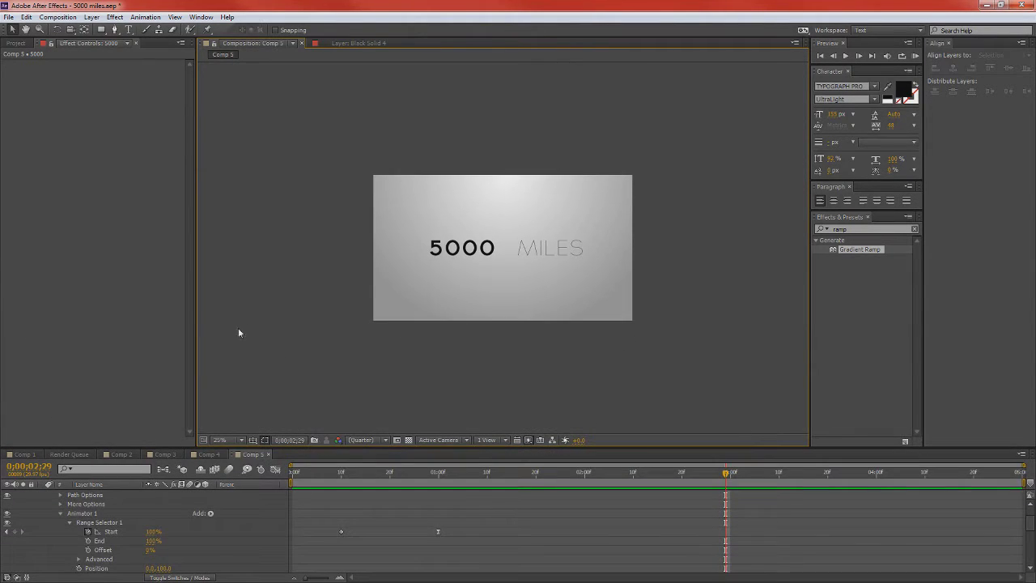
pyautogui.press('.')
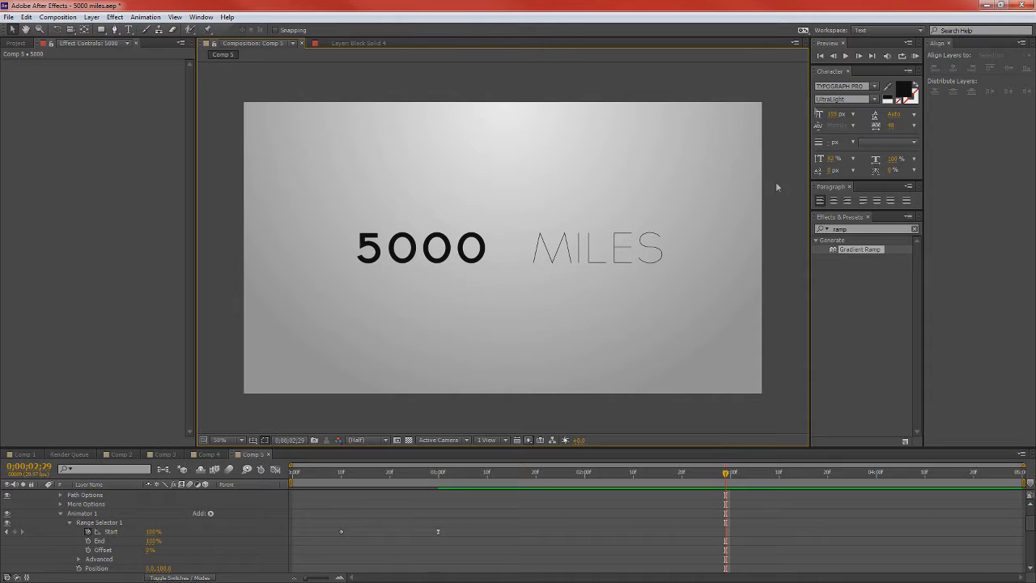
pyautogui.press('Home')
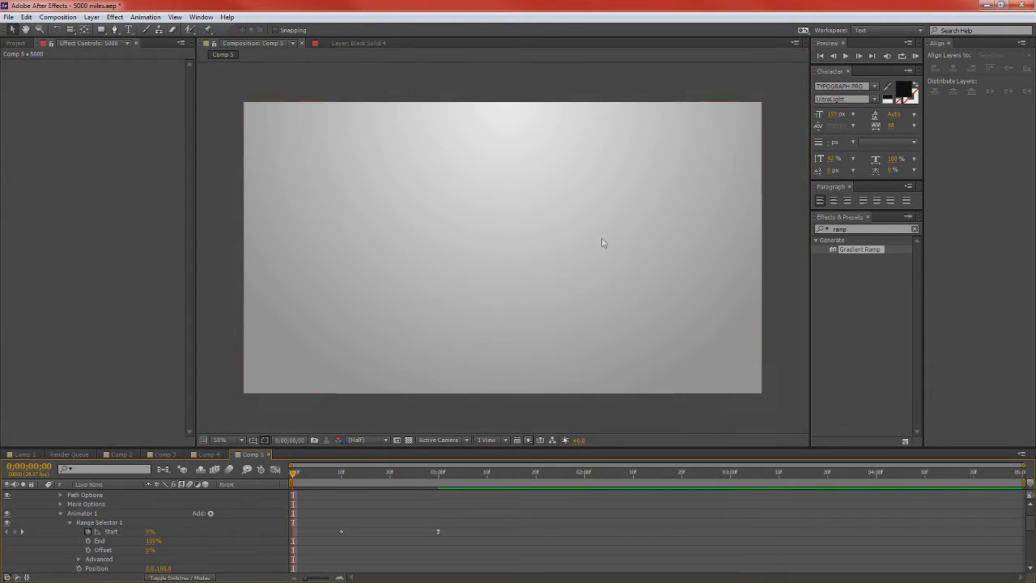
pyautogui.click(845, 56)
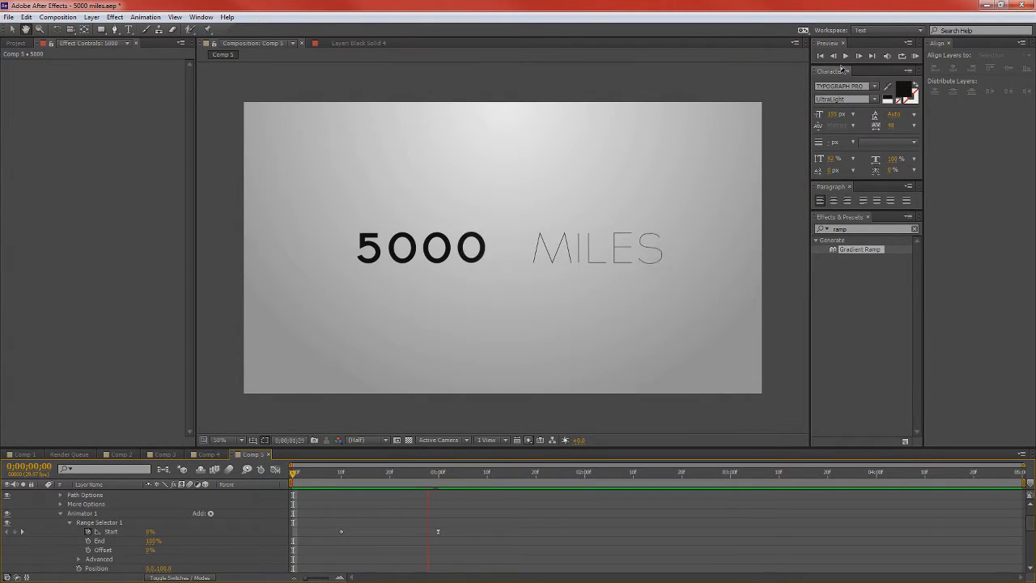
pyautogui.press('space')
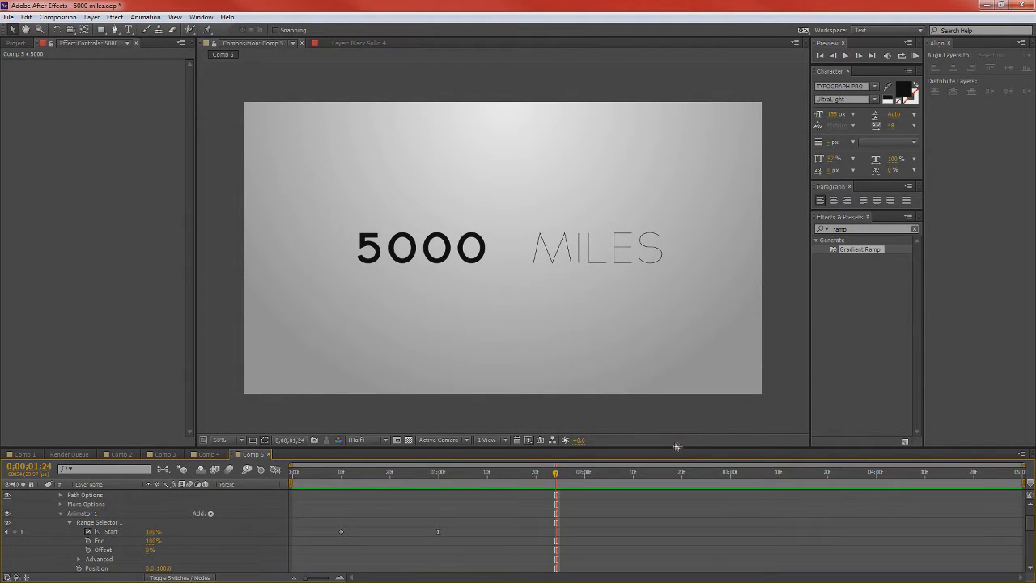
pyautogui.moveTo(680, 447); pyautogui.dragTo(607, 233)
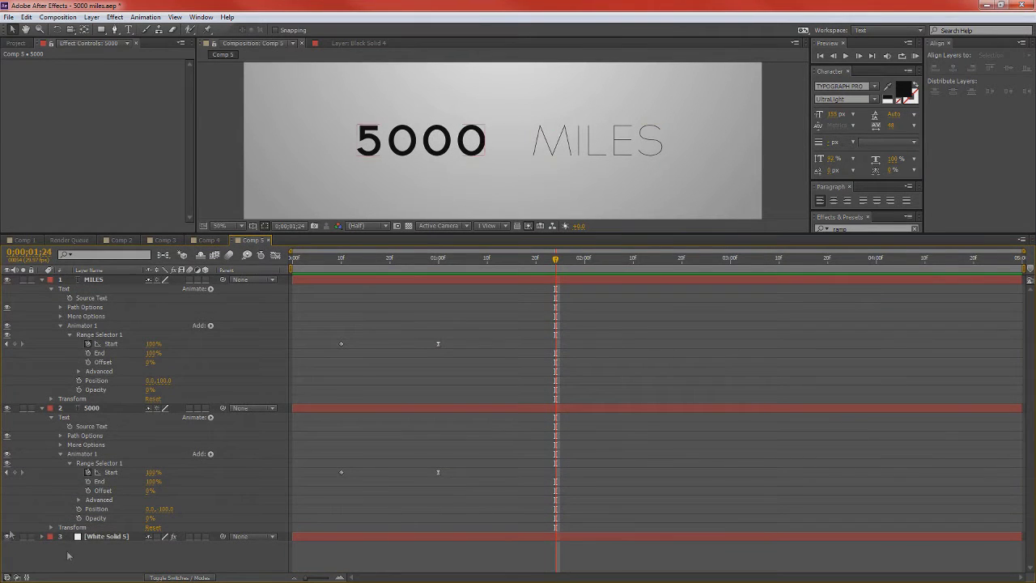
pyautogui.click(92, 408)
pyautogui.click(67, 453)
pyautogui.moveTo(617, 233); pyautogui.dragTo(600, 274)
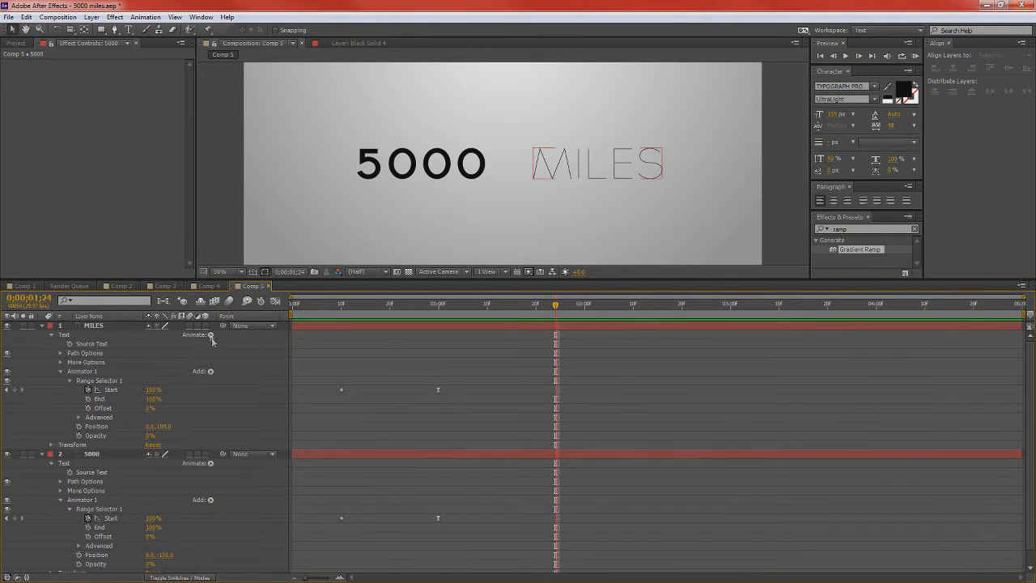
pyautogui.click(210, 335)
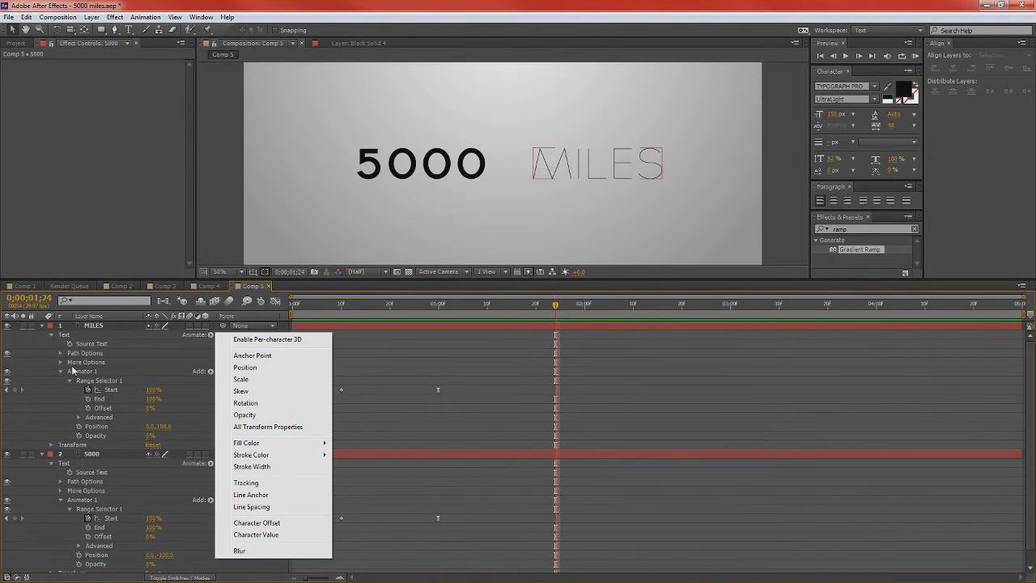
pyautogui.click(611, 324)
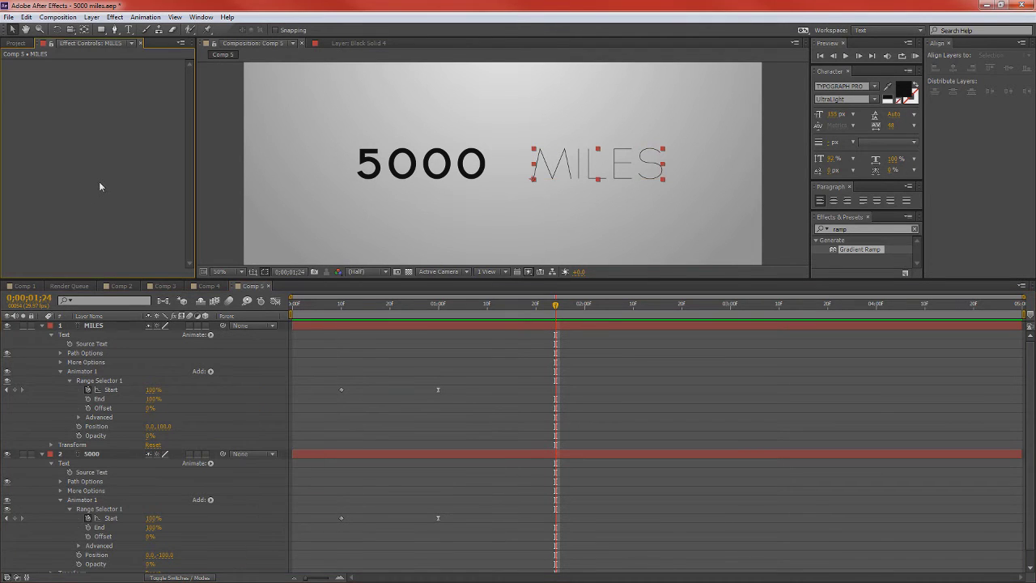
pyautogui.moveTo(600, 278); pyautogui.dragTo(600, 395)
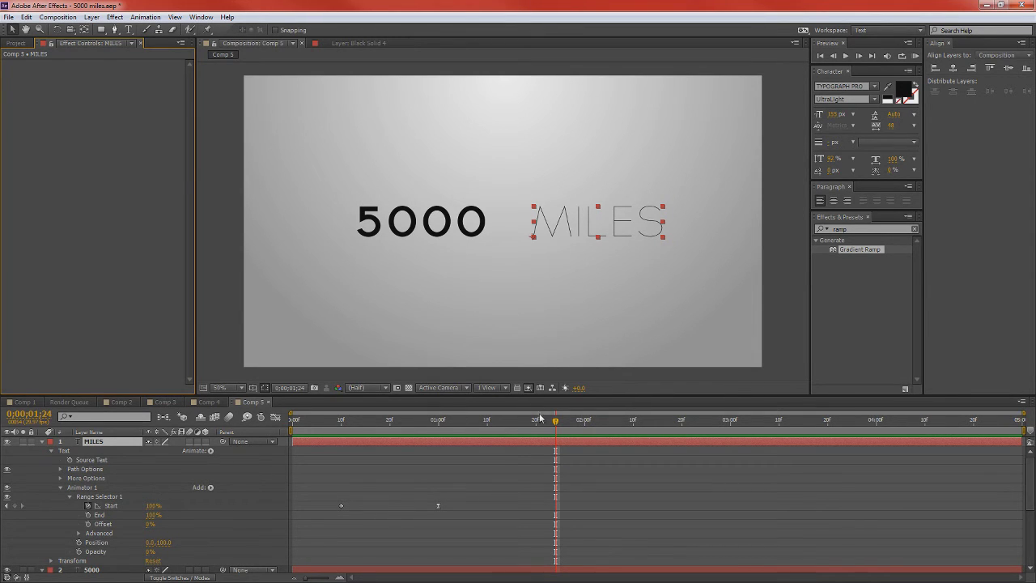
pyautogui.moveTo(556, 427); pyautogui.dragTo(350, 440)
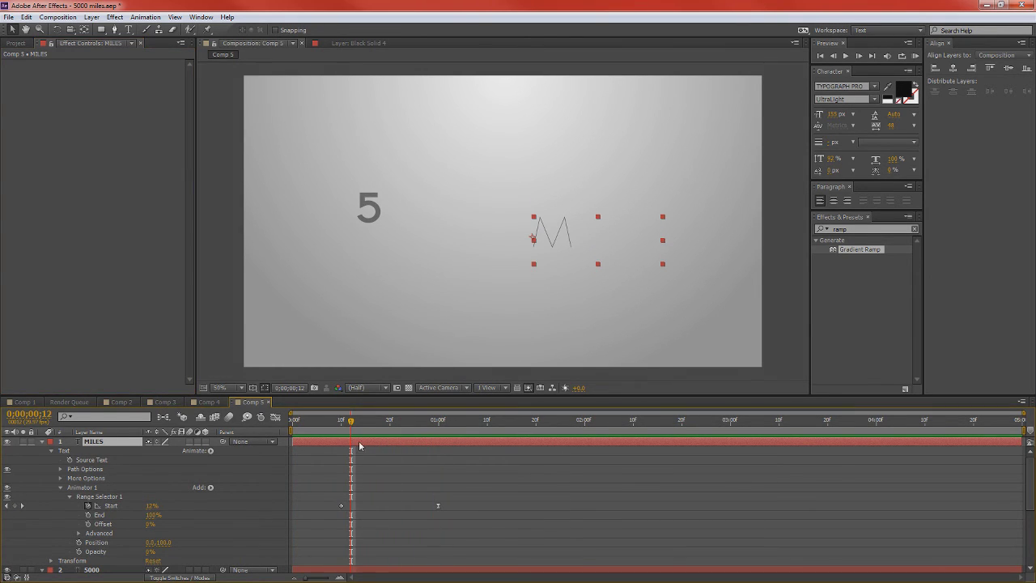